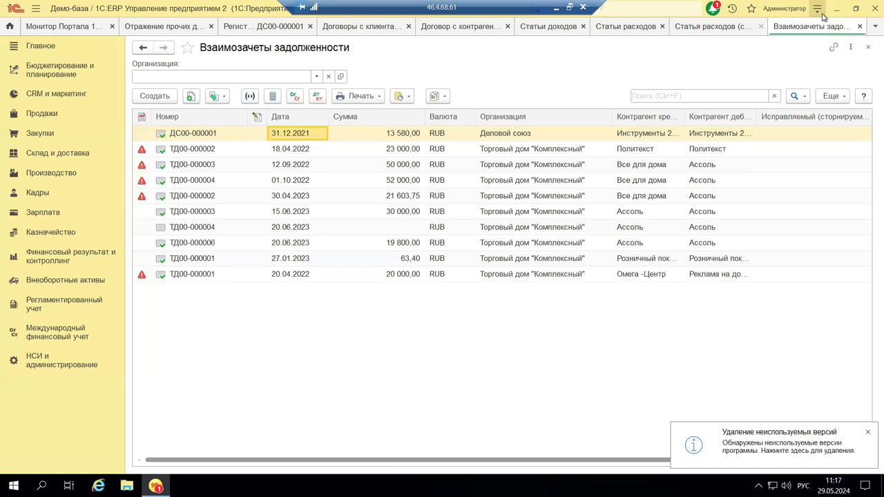
# - Check the platform and configuration versions in the program information, highlighting both version entries, and close the information window
pyautogui.click(823, 15)
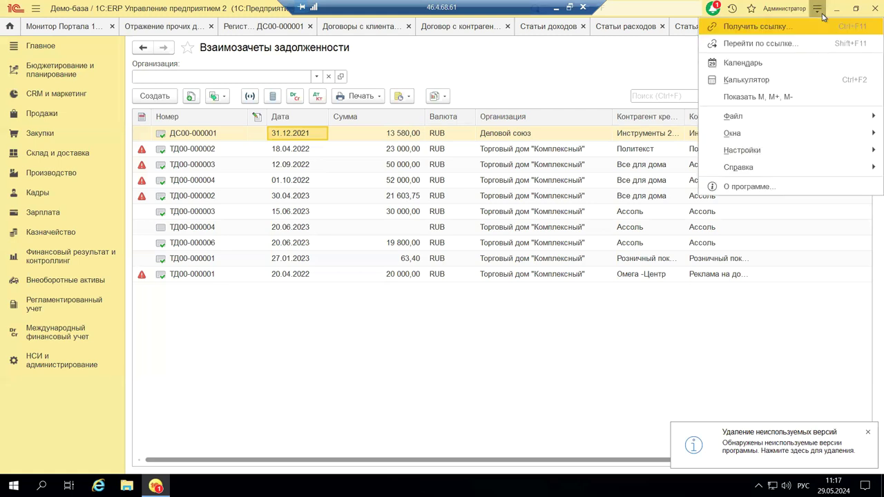
pyautogui.click(819, 187)
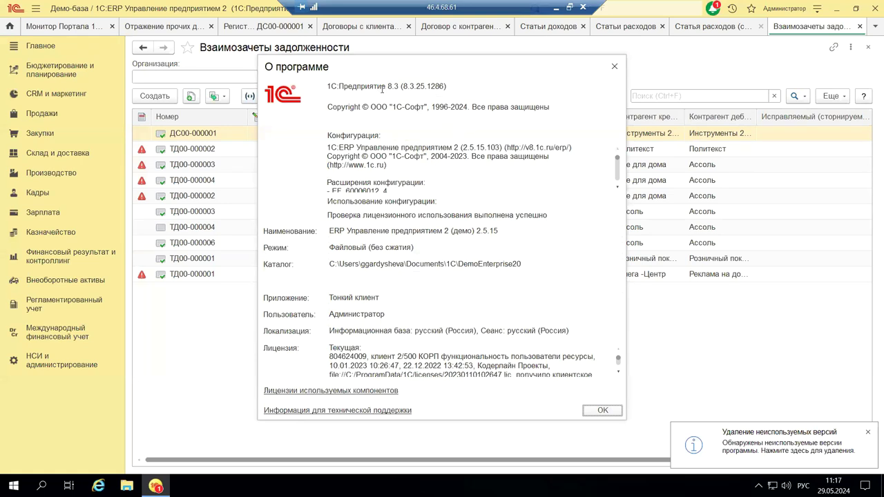
pyautogui.tripleClick(382, 89)
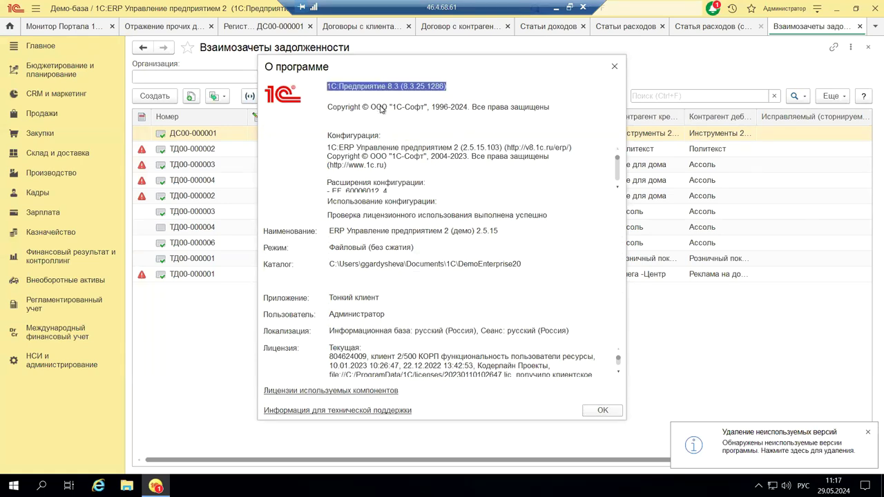
pyautogui.tripleClick(374, 150)
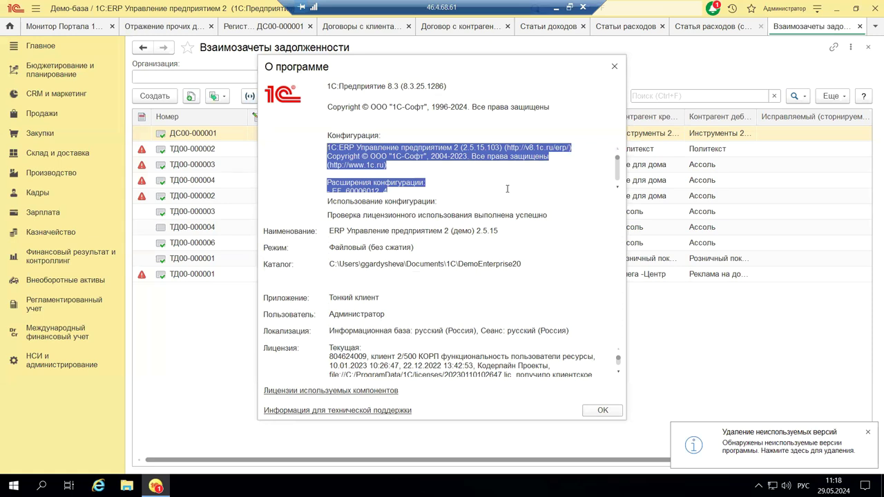
pyautogui.click(616, 68)
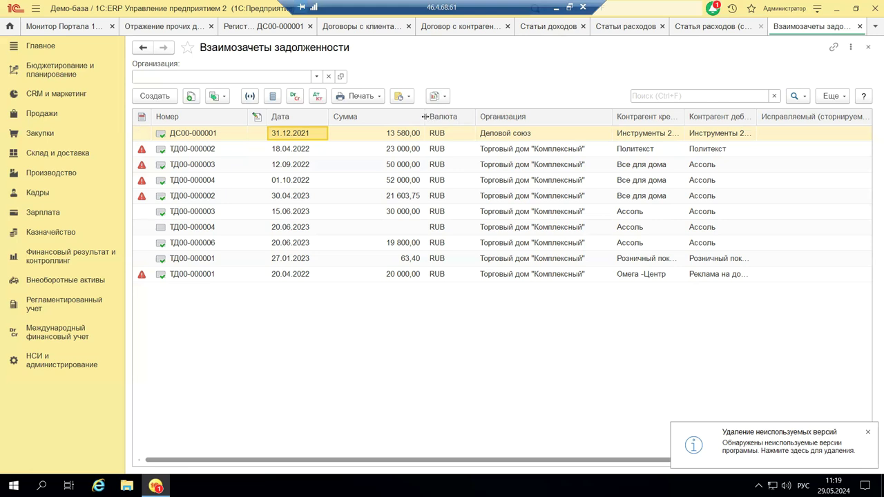
# - In the financial results section, open the income items list and the item "Доходы от переуступки прав требования"
pyautogui.click(57, 260)
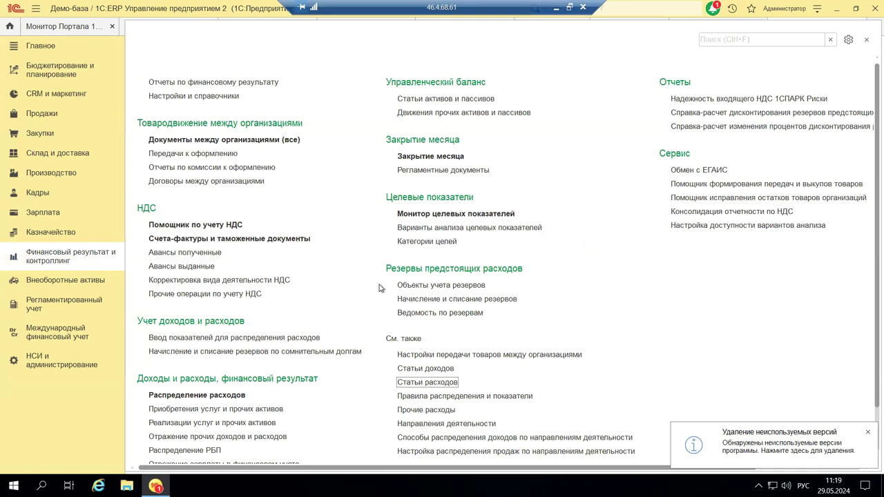
pyautogui.scroll(-2, 515, 183)
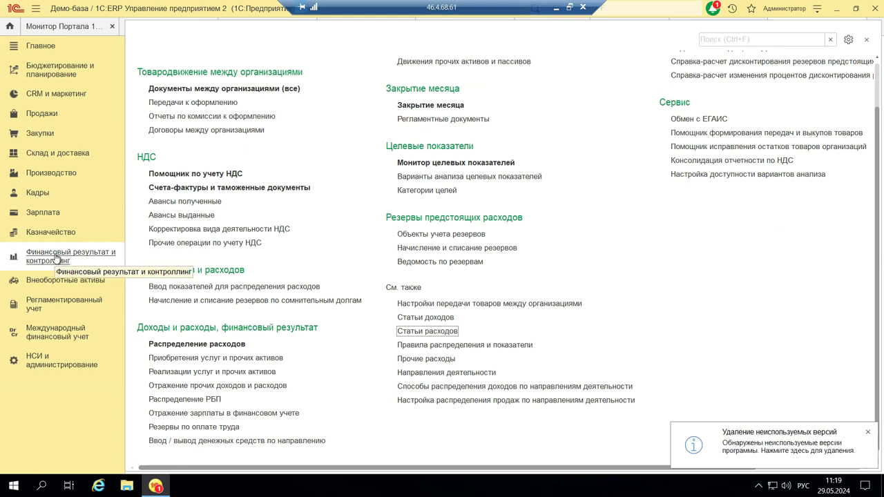
pyautogui.click(427, 319)
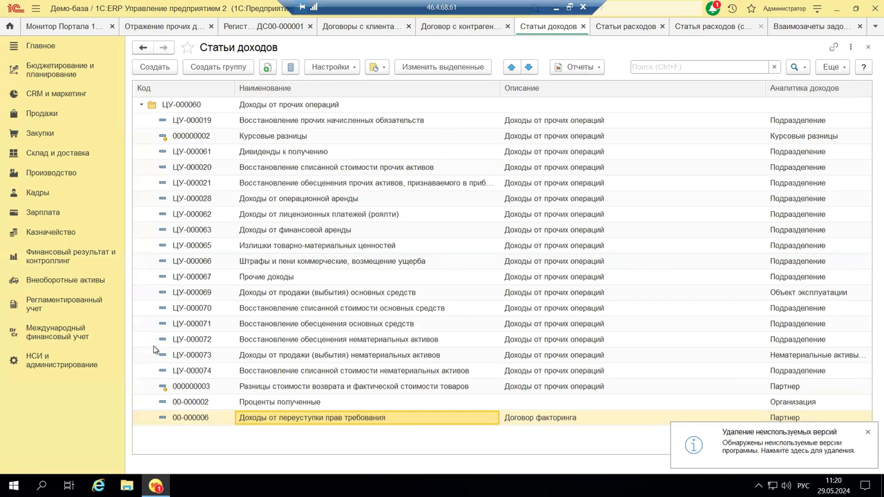
pyautogui.doubleClick(264, 421)
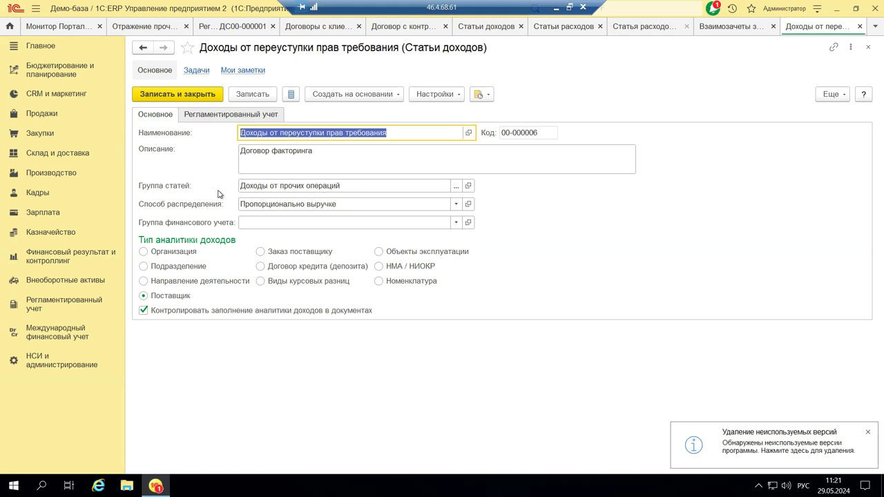
# - Set the item's group to "Доходы от прочих операций" and review the available income distribution methods without changing the method
pyautogui.click(455, 190)
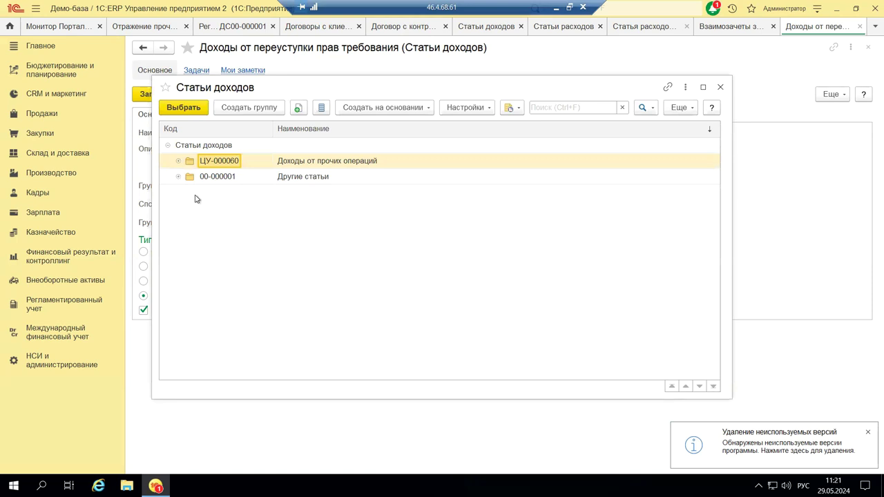
pyautogui.click(178, 163)
pyautogui.doubleClick(222, 163)
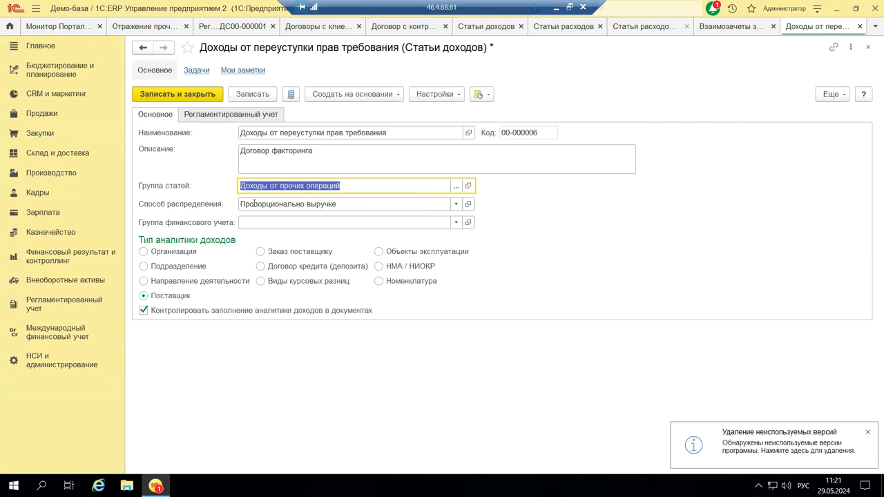
pyautogui.click(456, 205)
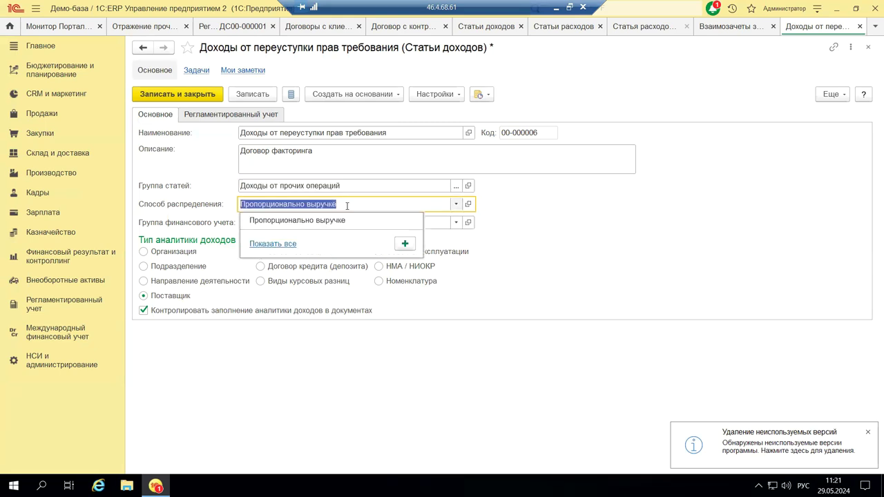
pyautogui.click(271, 245)
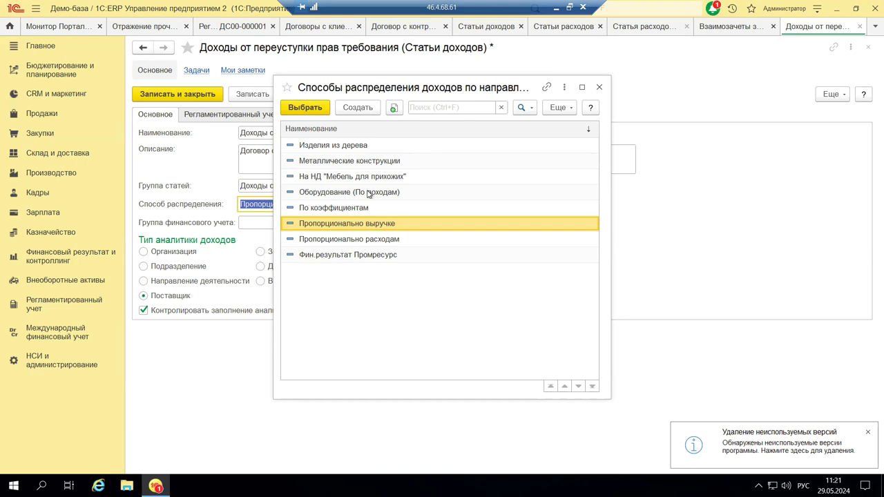
pyautogui.click(601, 88)
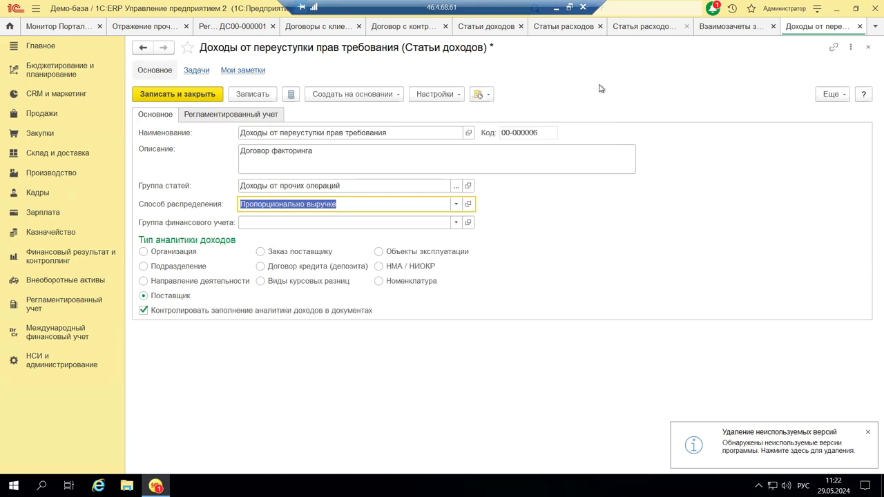
# - Set the income item's financial accounting group to "Прочие операционные доходы" from the "Доходы от прочих операций" folder
pyautogui.click(456, 222)
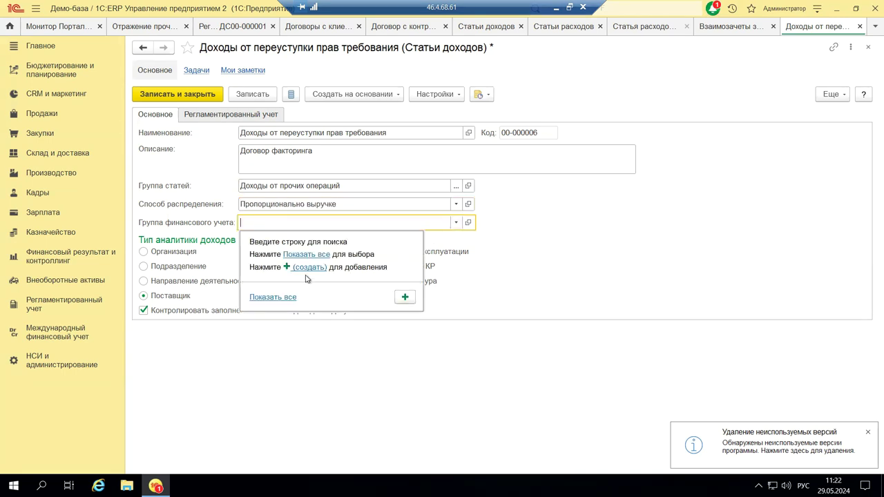
pyautogui.click(310, 255)
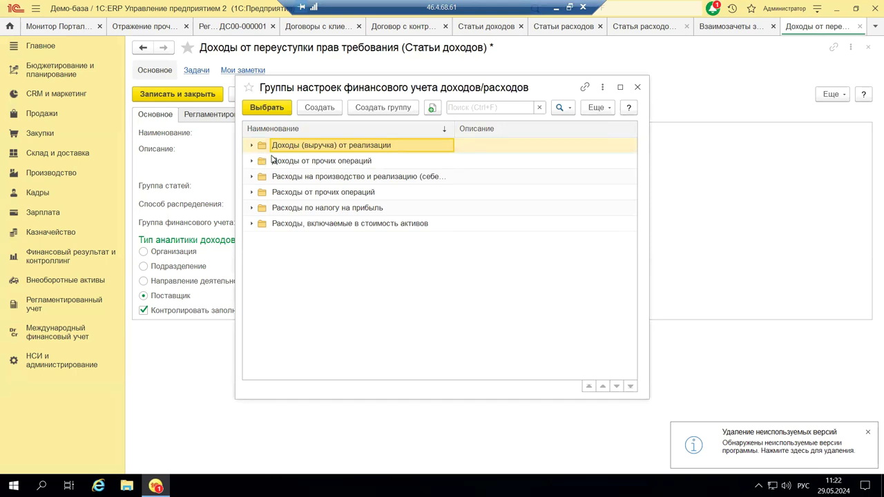
pyautogui.click(251, 194)
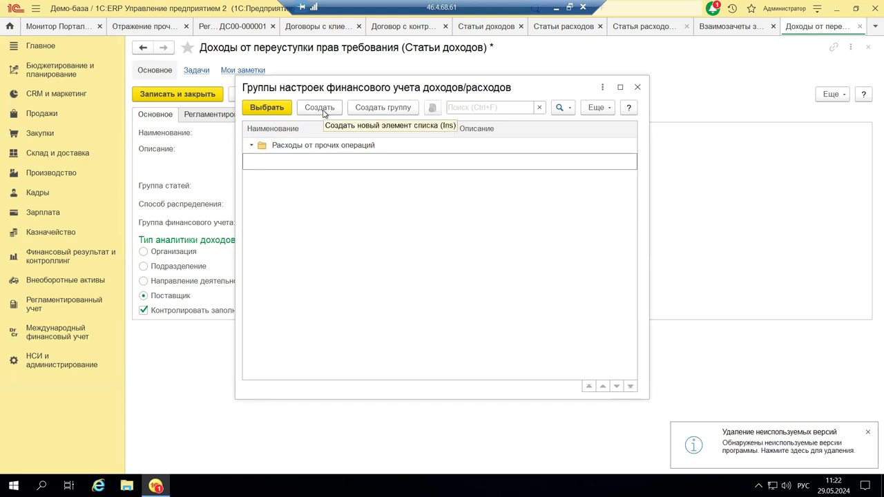
pyautogui.click(252, 146)
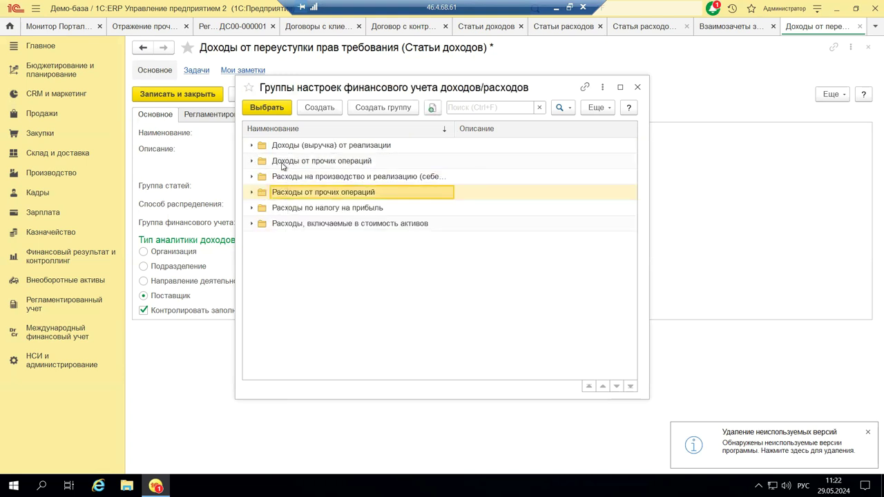
pyautogui.doubleClick(283, 161)
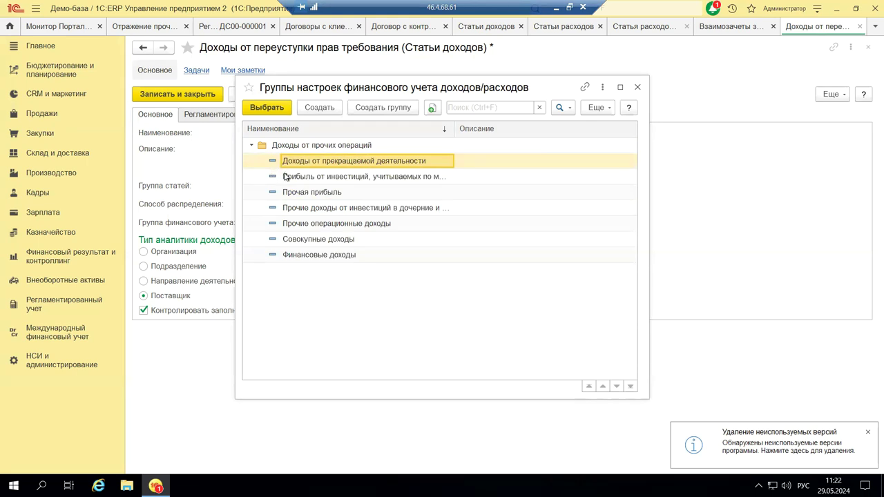
pyautogui.doubleClick(326, 224)
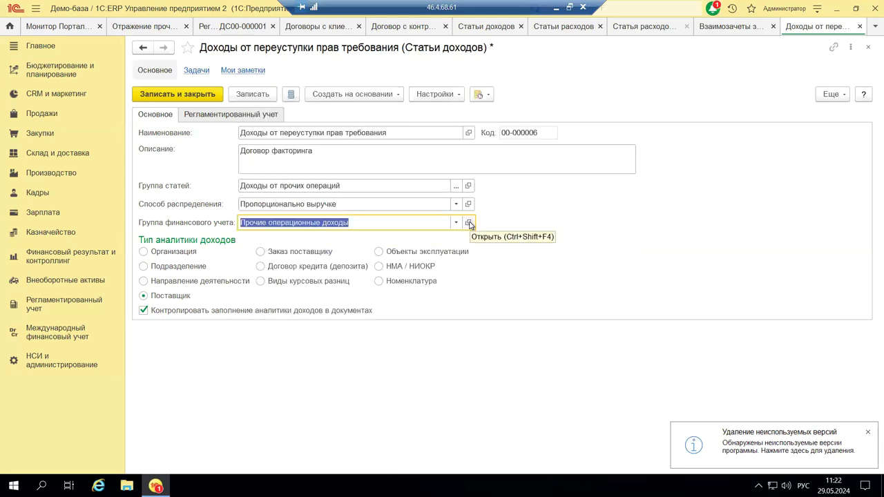
# - Examine the assigned financial accounting group's settings and the income item's analytics and regulated accounting settings
pyautogui.click(469, 223)
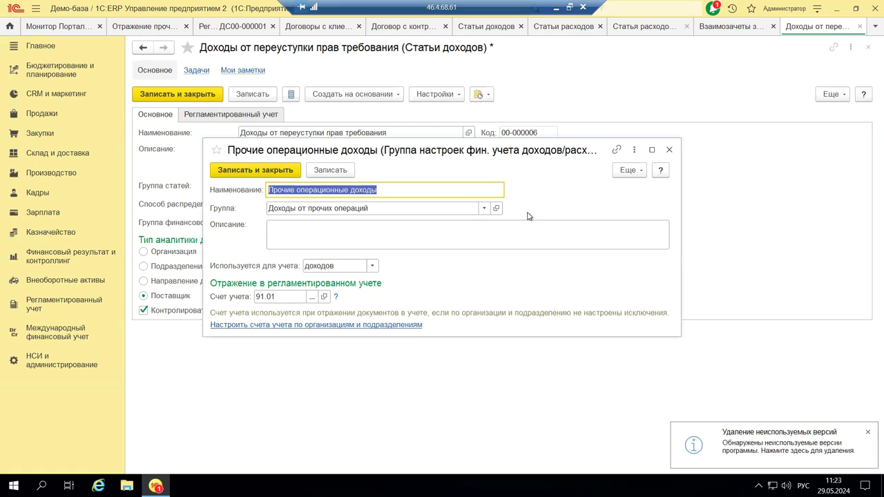
pyautogui.click(668, 150)
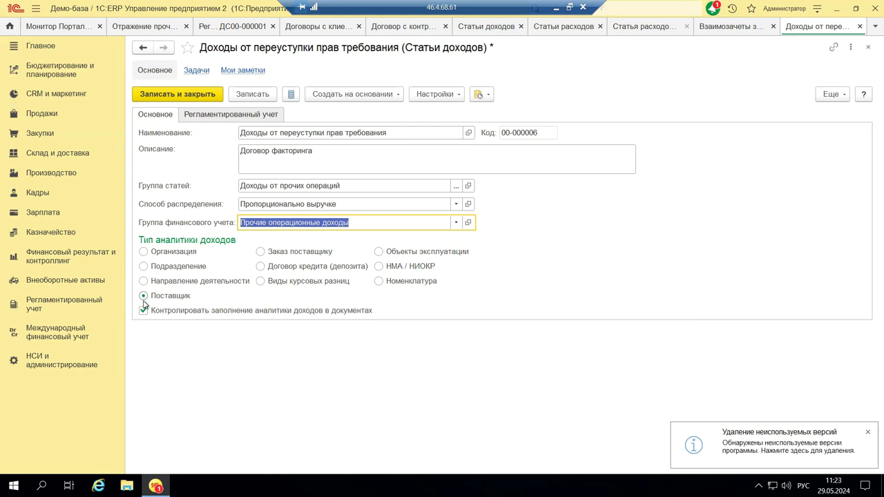
pyautogui.moveTo(143, 316)
pyautogui.moveTo(358, 314)
pyautogui.click(237, 115)
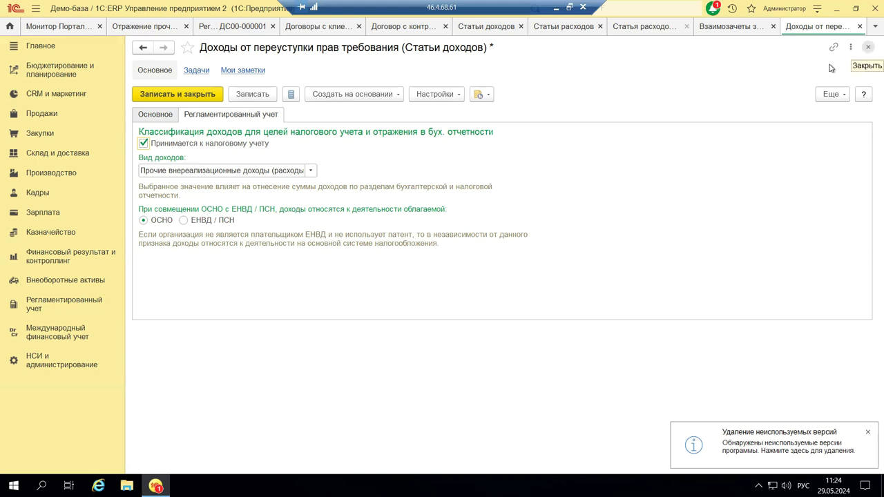
# - Close the income item without saving its changes and close the income items list
pyautogui.click(869, 47)
pyautogui.click(482, 272)
pyautogui.click(481, 270)
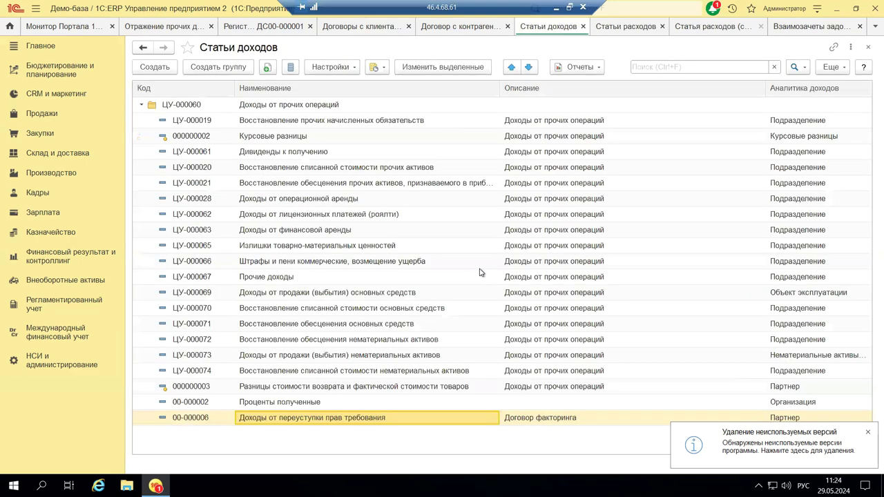
pyautogui.click(869, 46)
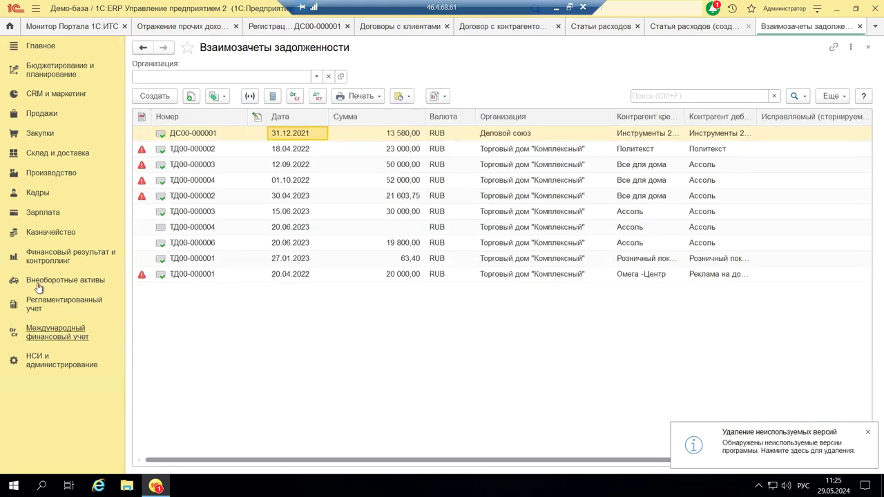
# - Open the expense items list from the financial results section and bring up the creation form for a new expense item
pyautogui.click(45, 259)
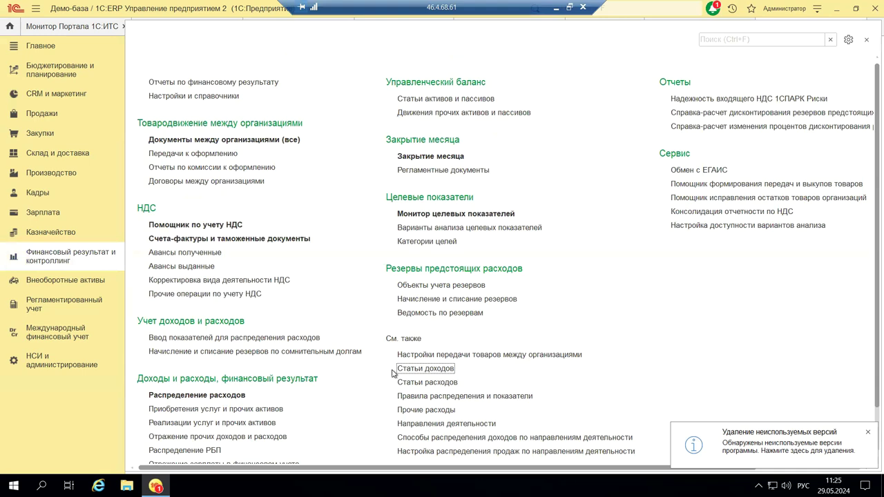
pyautogui.click(418, 384)
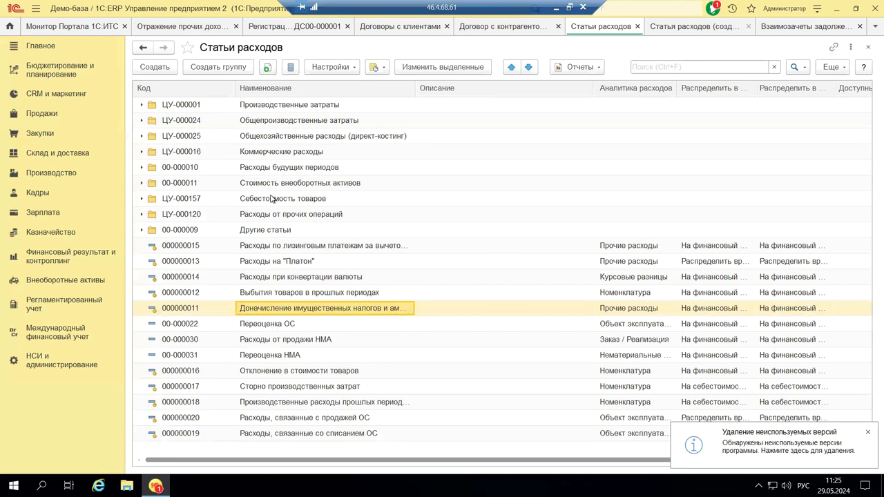
pyautogui.click(155, 67)
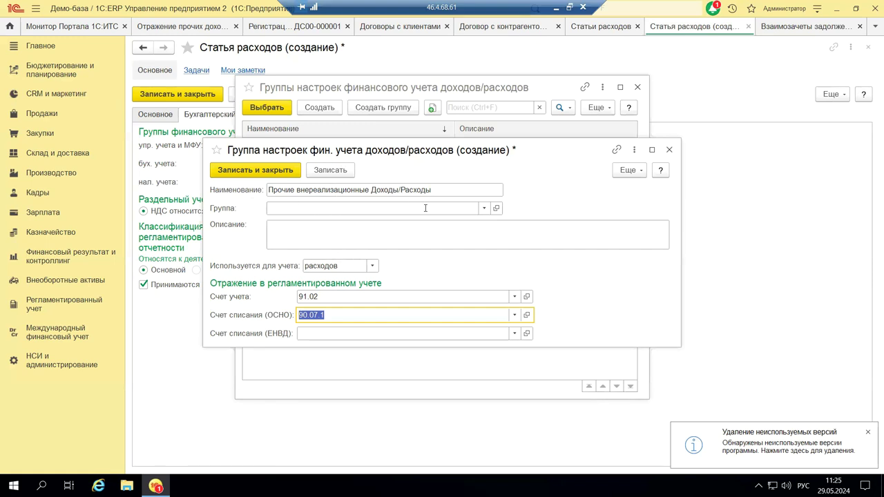
# - Review the description, accounting account and usage options of the new group "Прочие внереализационные Доходы/Расходы"
pyautogui.click(284, 232)
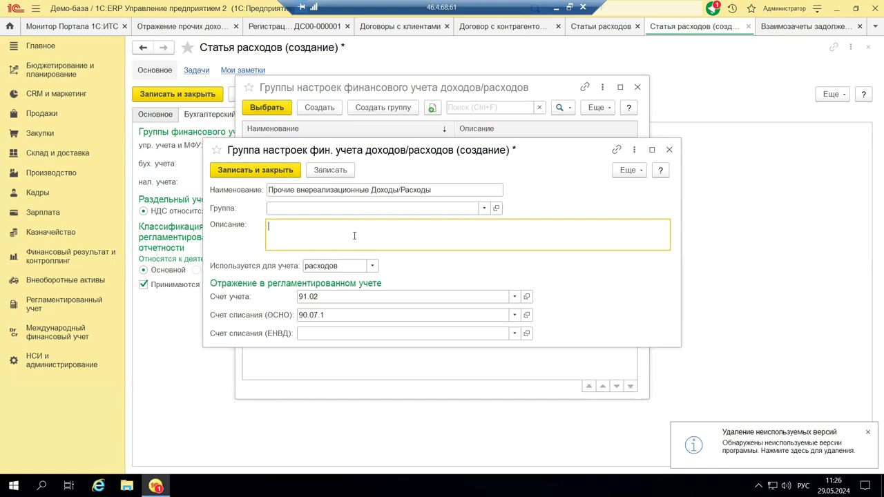
pyautogui.click(327, 298)
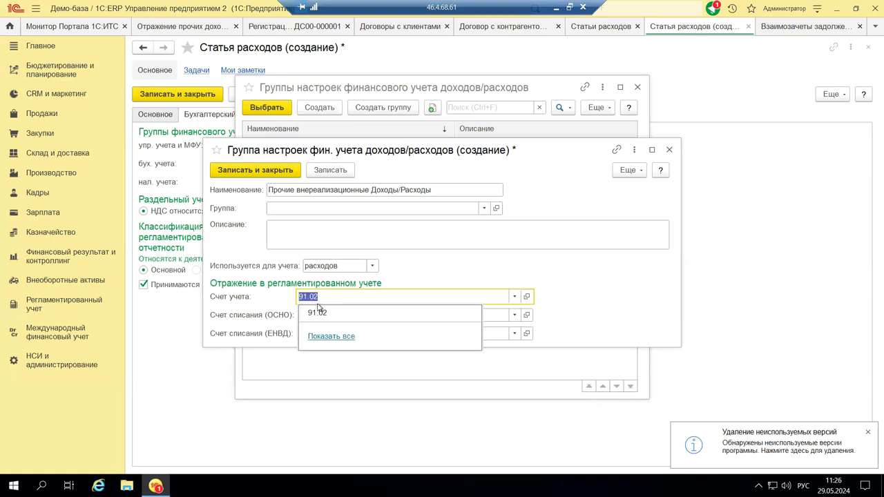
pyautogui.click(418, 262)
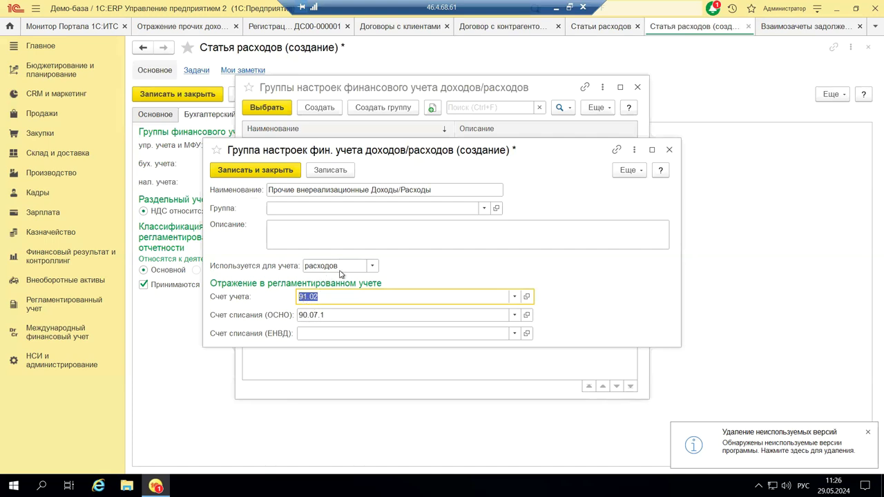
pyautogui.click(374, 267)
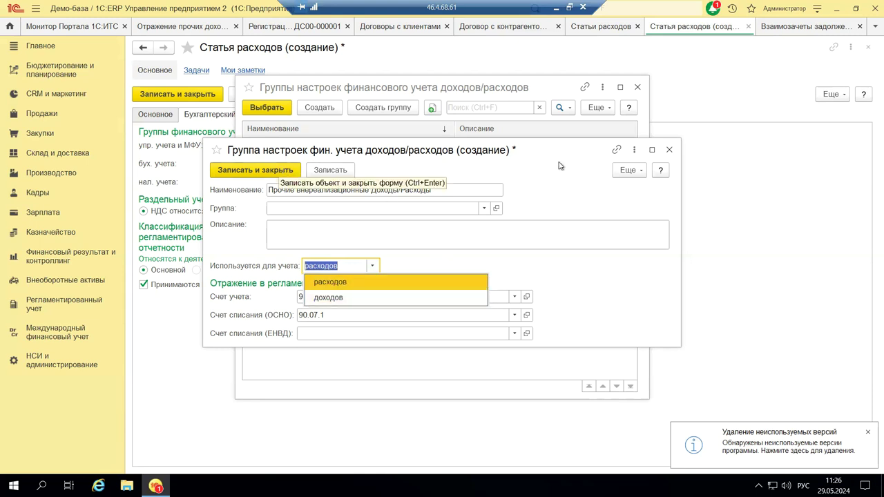
# - Close the new financial accounting group "Прочие внереализационные Доходы/Расходы" without saving it
pyautogui.click(669, 152)
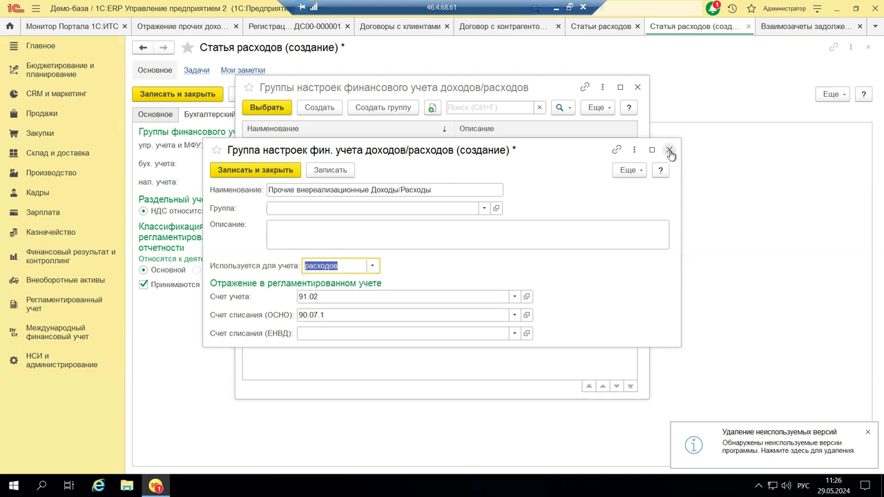
pyautogui.click(669, 152)
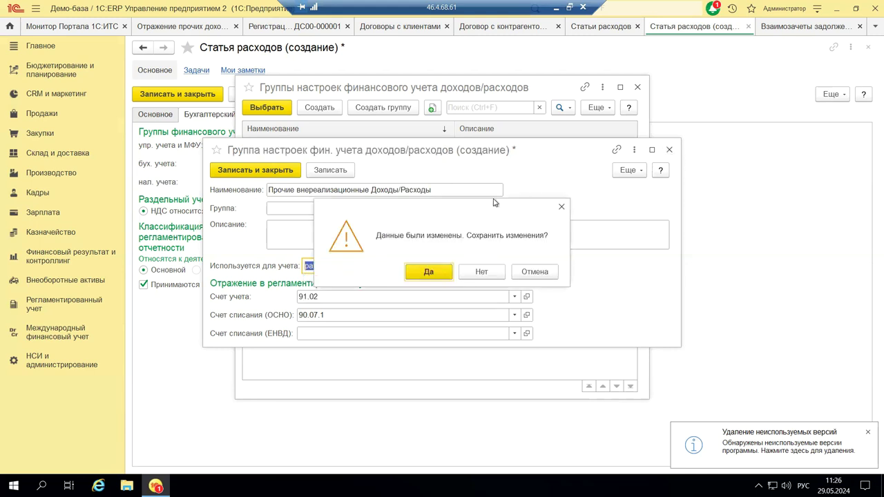
pyautogui.click(474, 269)
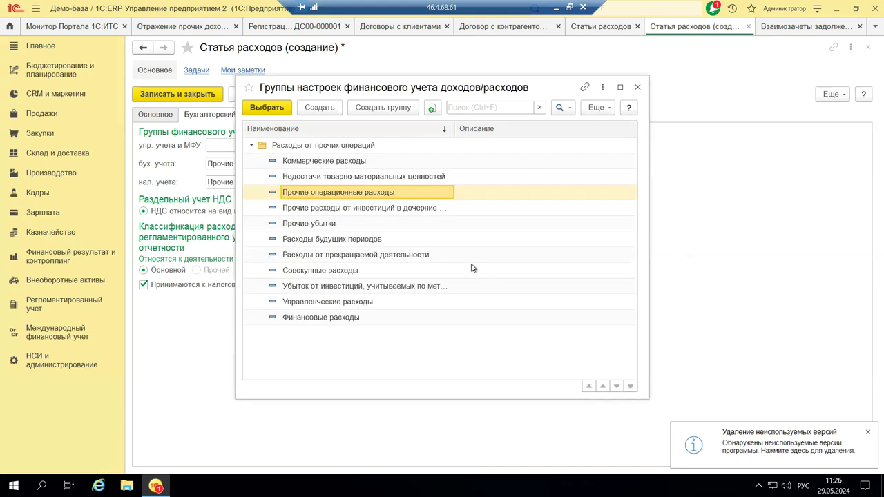
# - Close the list of financial accounting groups and discard the new expense item without saving it
pyautogui.click(638, 88)
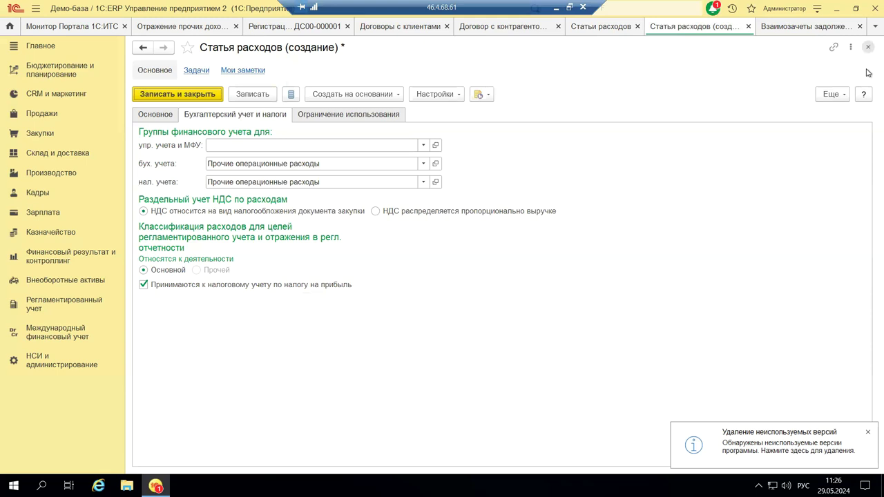
pyautogui.click(868, 47)
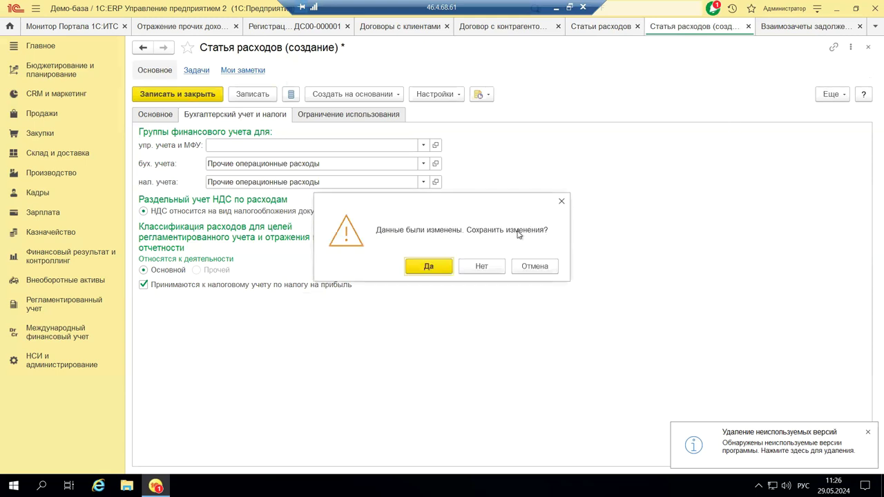
pyautogui.click(481, 267)
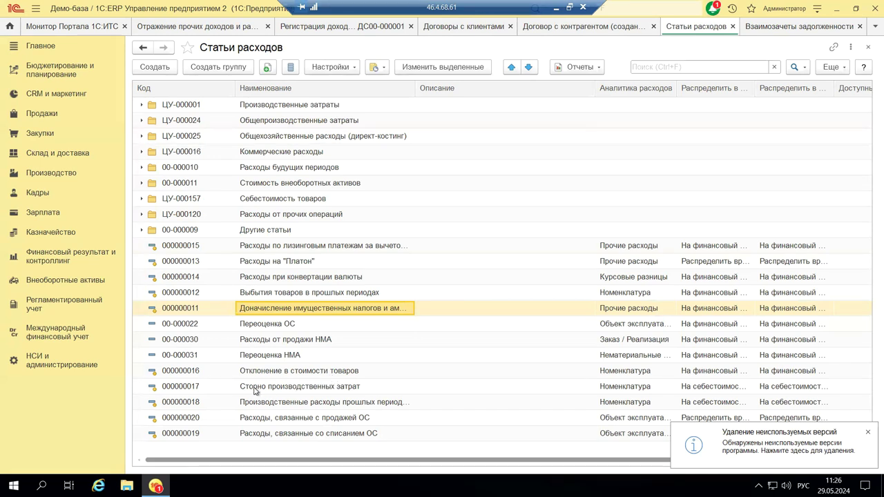
# - Switch to the PowerPoint presentation on factoring and display slide 9 with the income item "Доходы от переуступки прав требования"
pyautogui.click(554, 7)
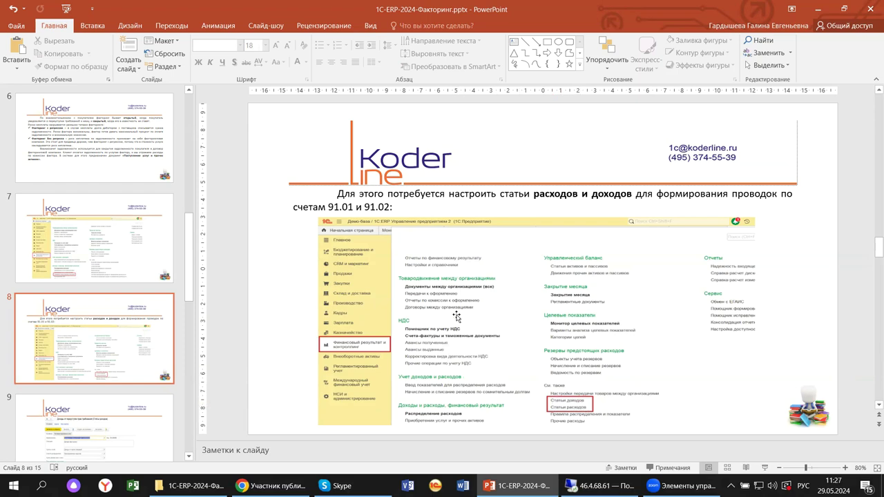
pyautogui.press('pagedown')
pyautogui.press('pagedown')
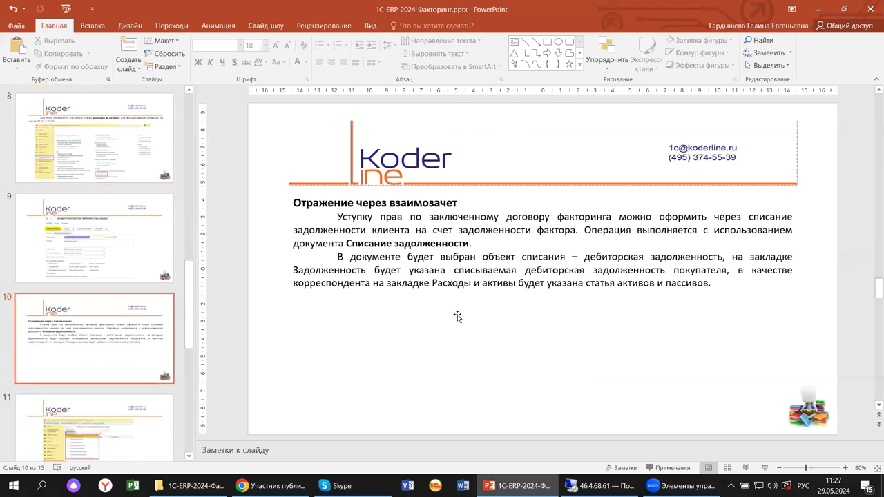
pyautogui.click(72, 237)
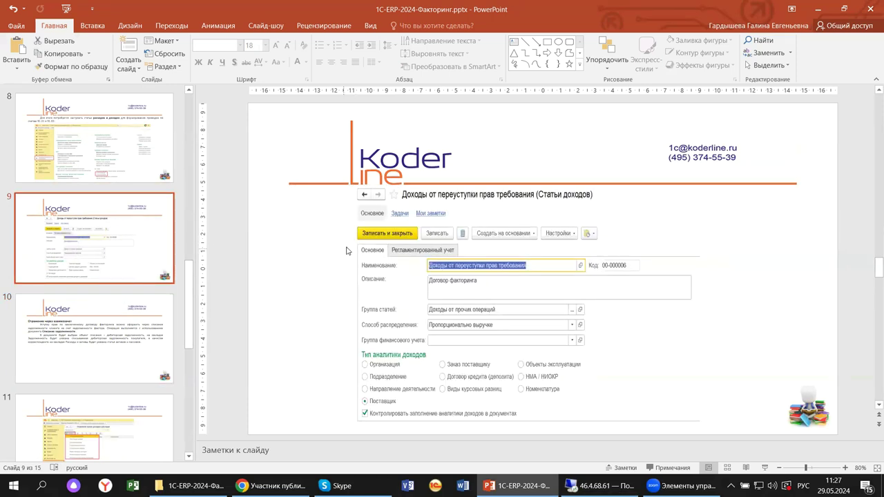
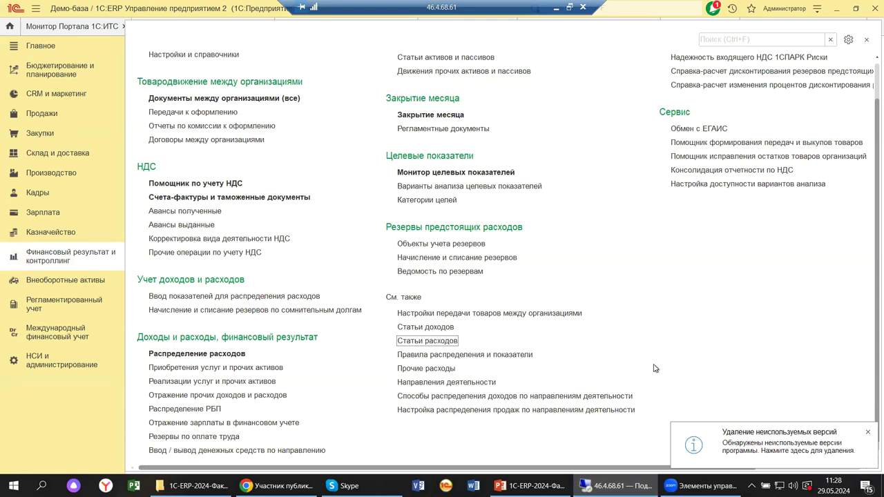
pyautogui.click(40, 304)
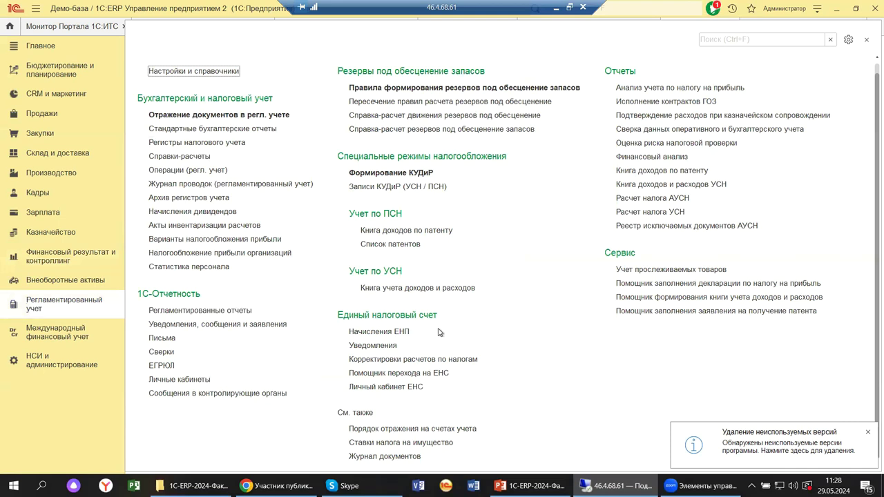
pyautogui.click(43, 237)
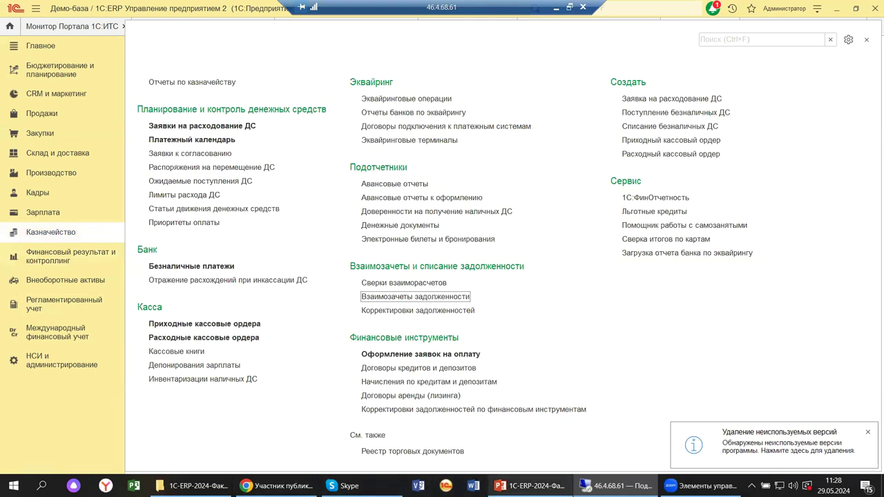
# - Return to the factoring presentation in PowerPoint and display slide 11 on creating other income and expense documents
pyautogui.click(522, 486)
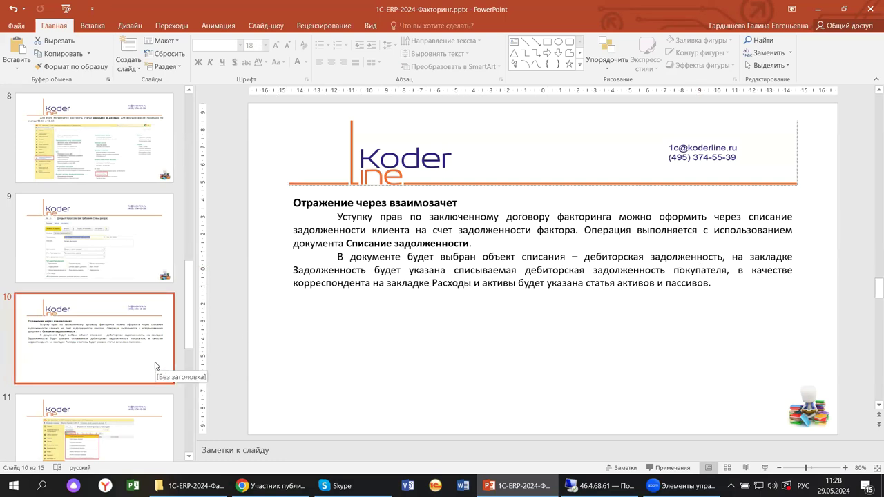
pyautogui.scroll(-1, 156, 366)
pyautogui.scroll(-2, 156, 366)
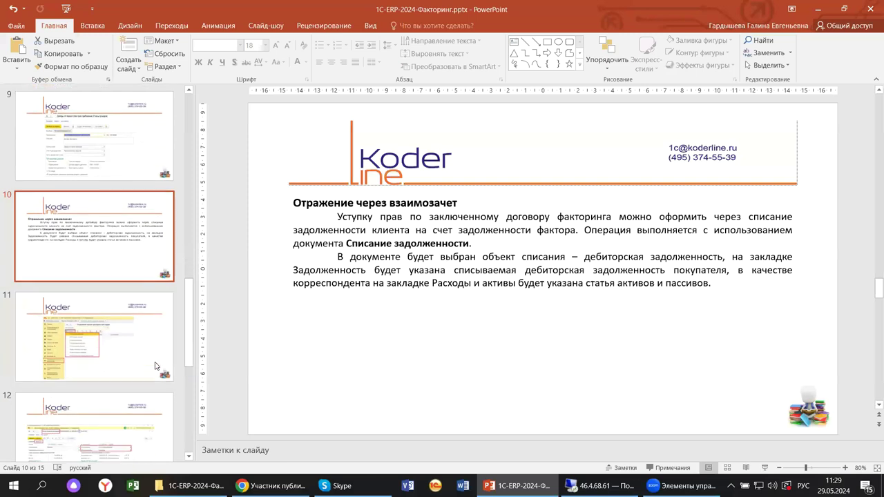
pyautogui.click(99, 360)
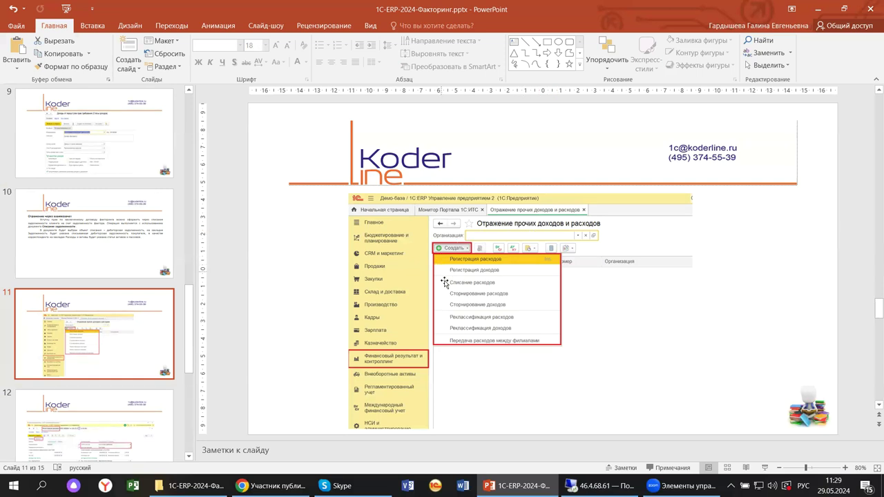
# - Switch back to the 1C:ERP remote session and open "Отражение прочих доходов и расходов" from the financial results section
pyautogui.moveTo(595, 485)
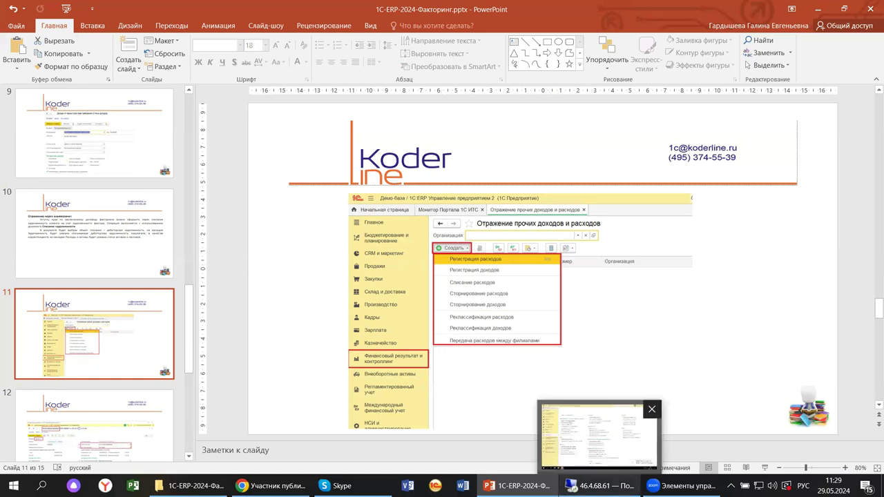
pyautogui.click(600, 436)
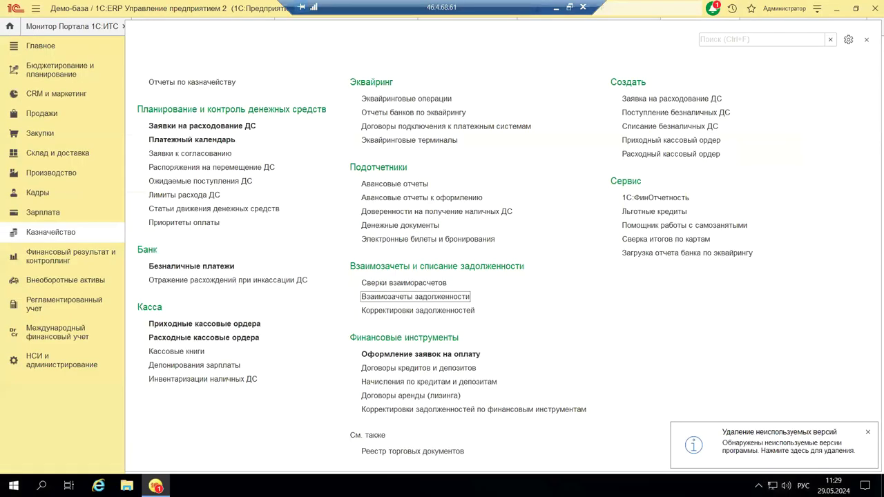
pyautogui.click(52, 260)
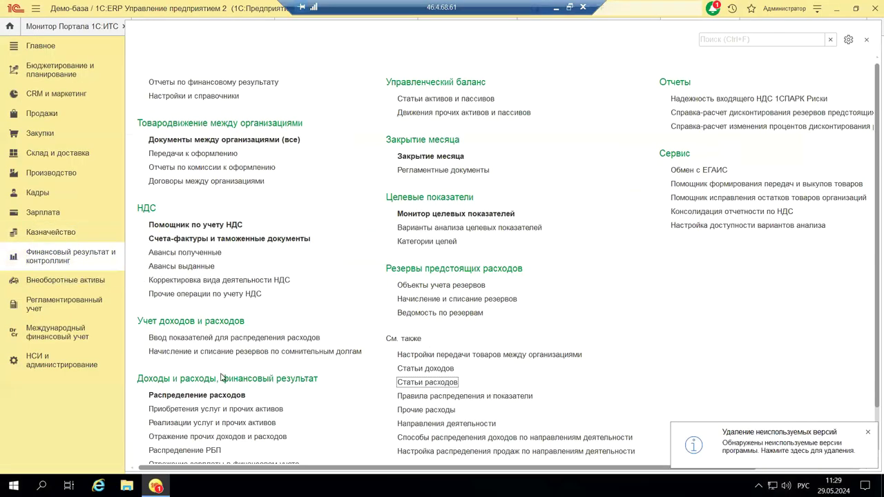
pyautogui.scroll(-2, 233, 377)
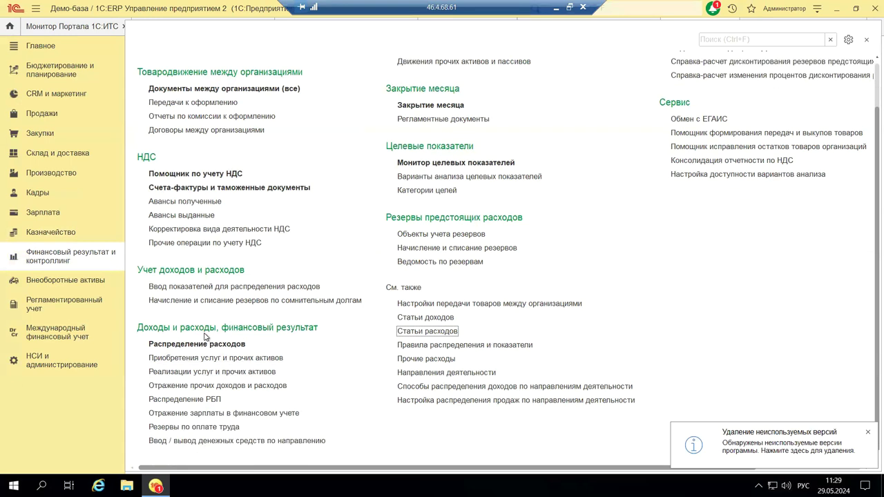
pyautogui.click(208, 391)
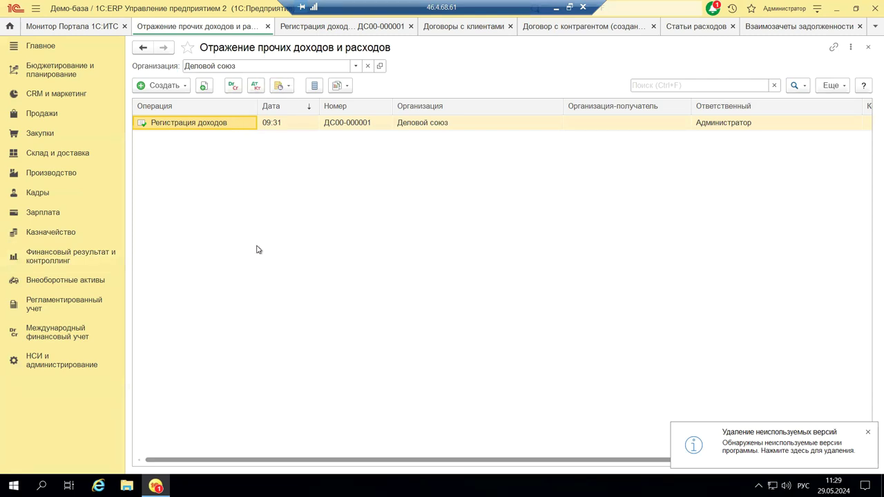
# - Review the document types offered for creation and open the existing "Регистрация доходов" document from the list
pyautogui.click(158, 88)
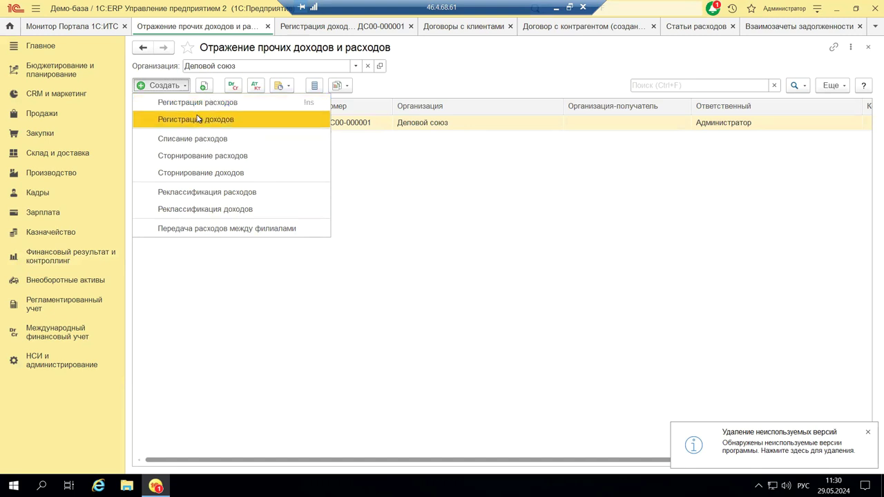
pyautogui.click(436, 164)
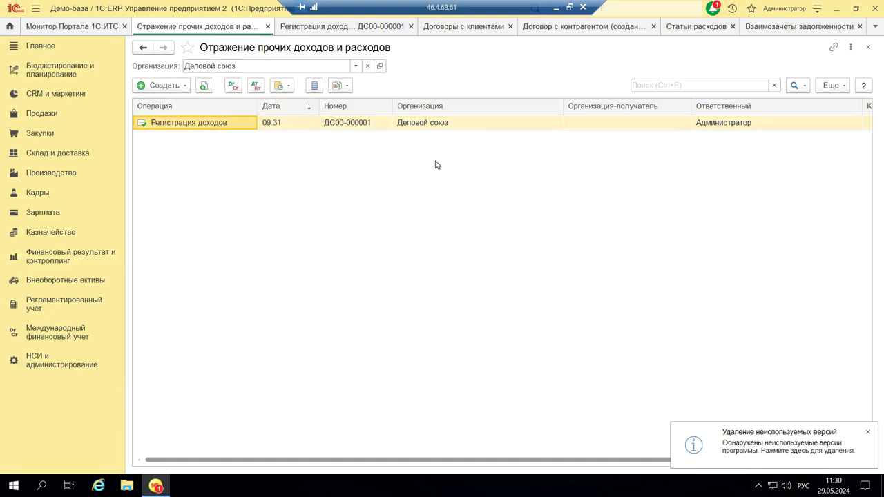
pyautogui.doubleClick(200, 123)
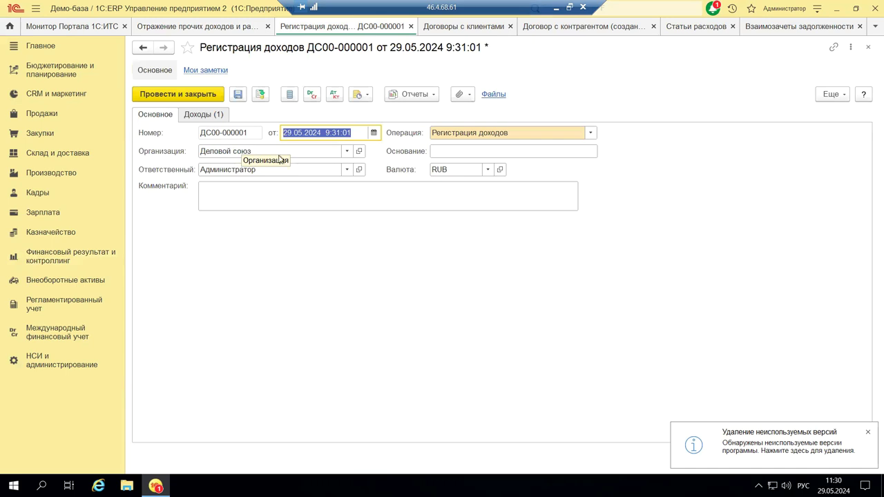
# - Choose "Деловой союз" as the document's organization and review the available operation types without changing the operation
pyautogui.click(349, 153)
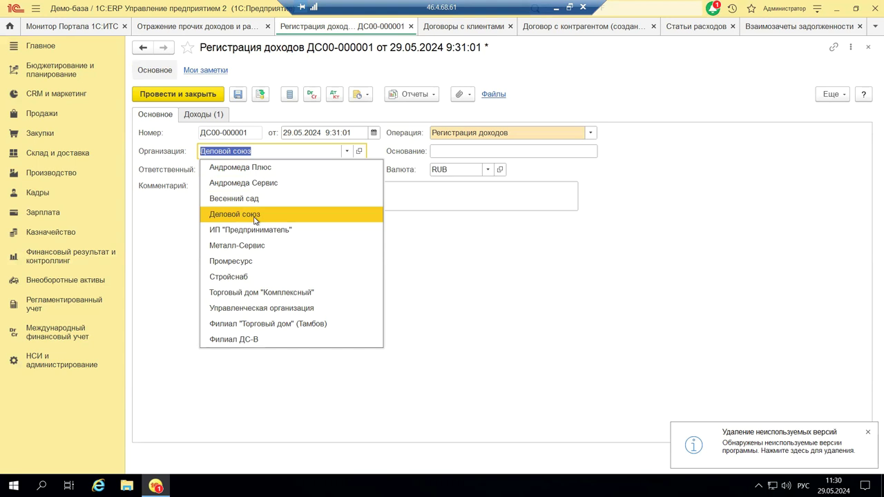
pyautogui.click(255, 215)
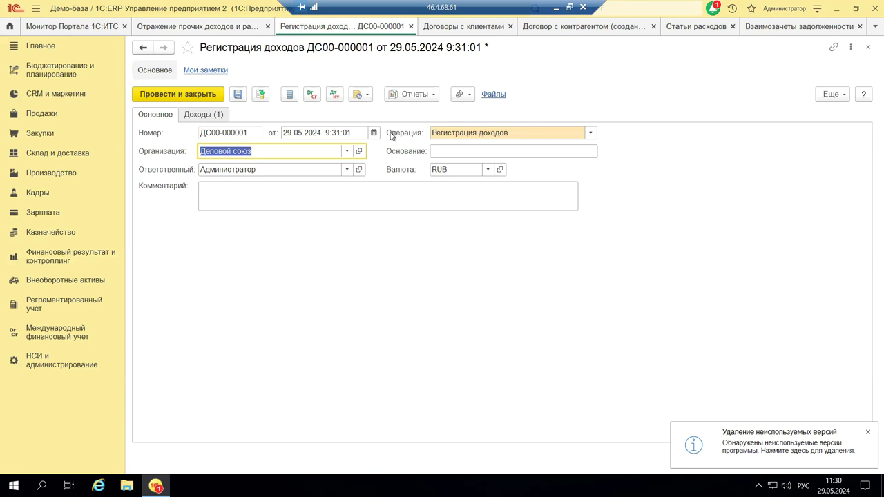
pyautogui.click(591, 135)
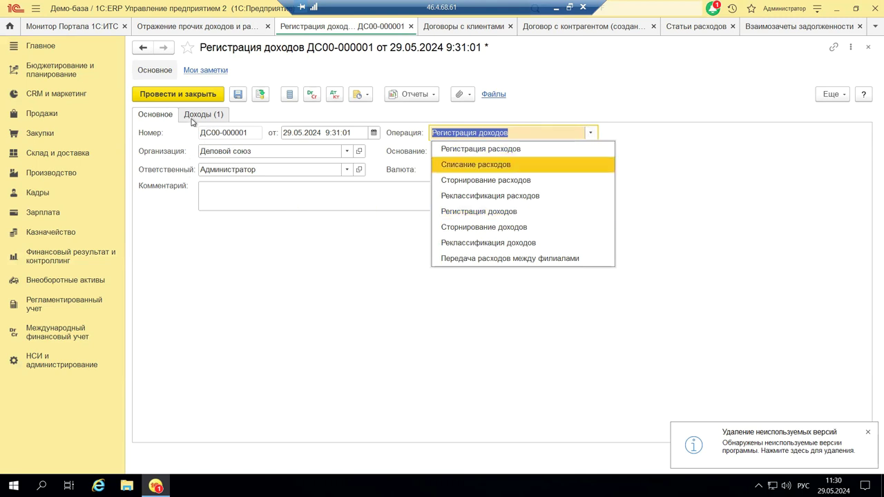
pyautogui.press('Escape')
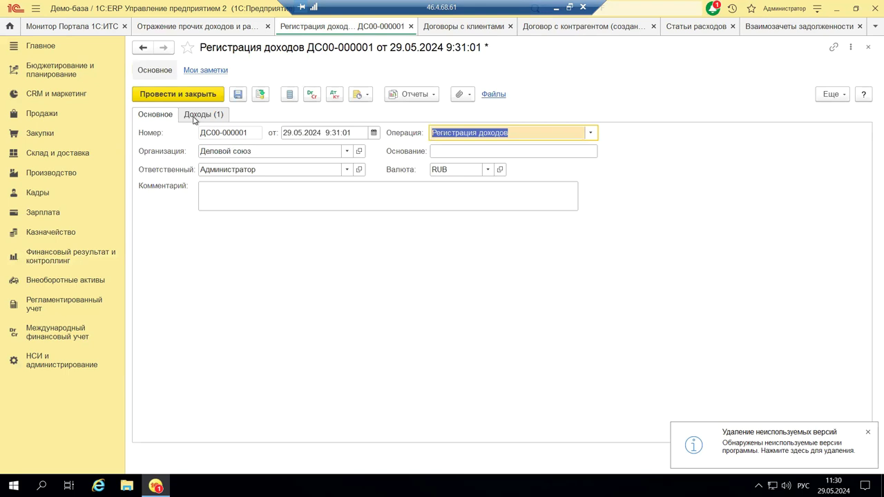
# - Review the document's income details and the activity directions available under "Производственная деятельность", leaving the direction selection unchanged
pyautogui.click(197, 114)
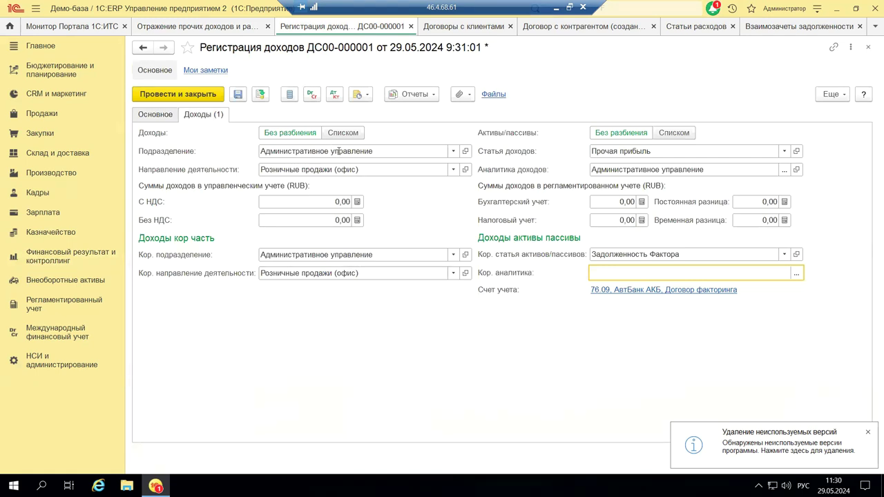
pyautogui.click(454, 170)
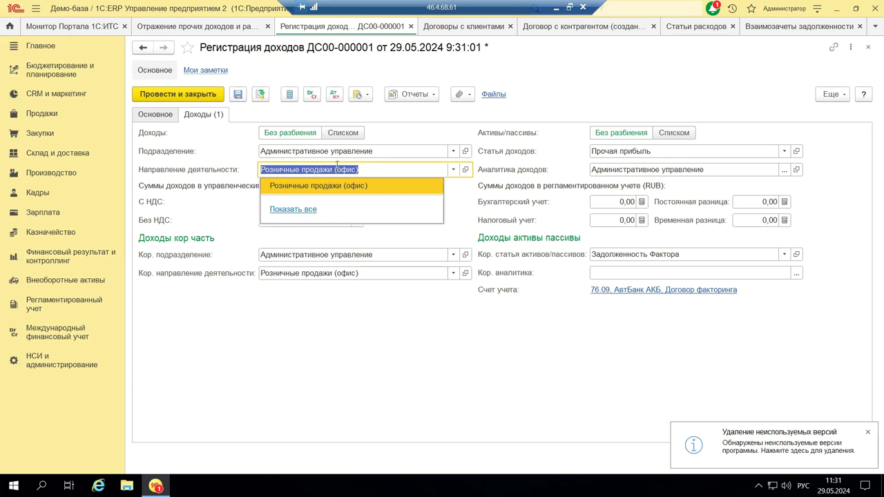
pyautogui.click(281, 210)
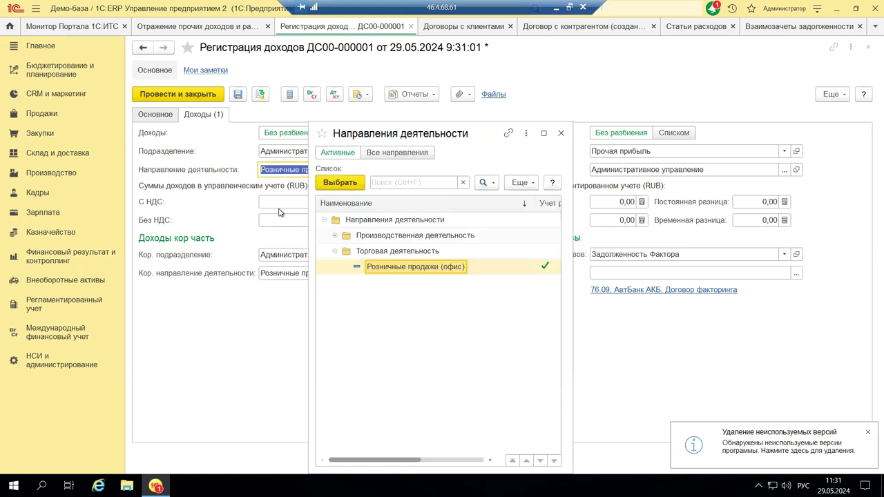
pyautogui.click(336, 236)
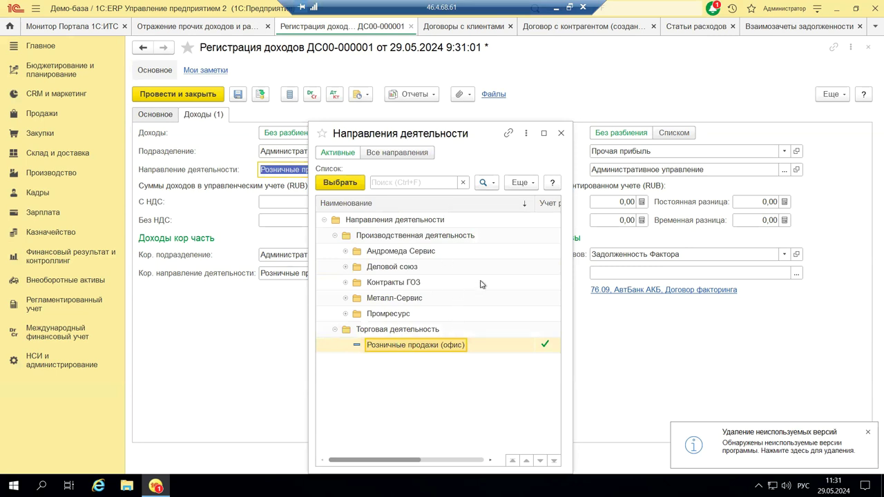
pyautogui.click(562, 137)
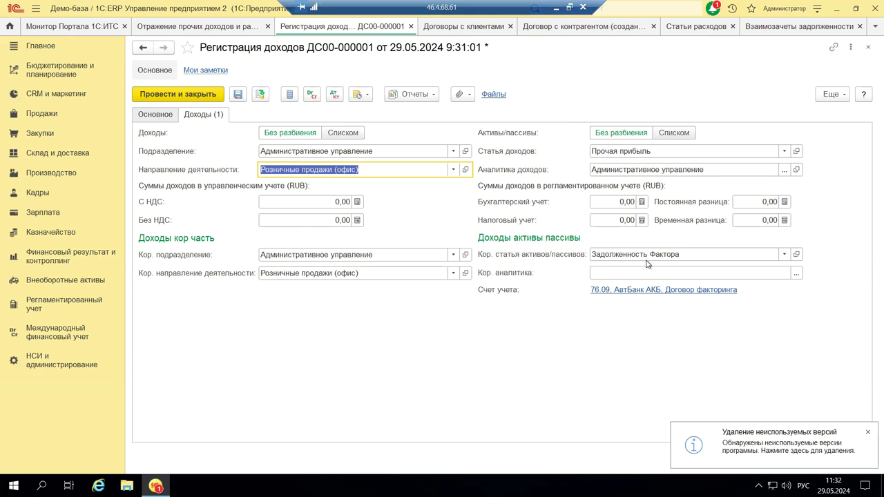
# - Review the full list of asset and liability items for the corresponding item, and close it without choosing another
pyautogui.click(785, 255)
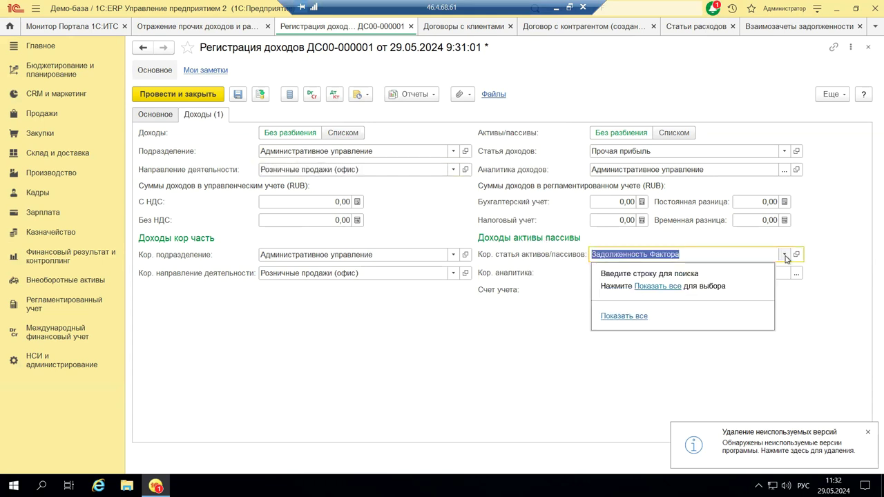
pyautogui.click(652, 287)
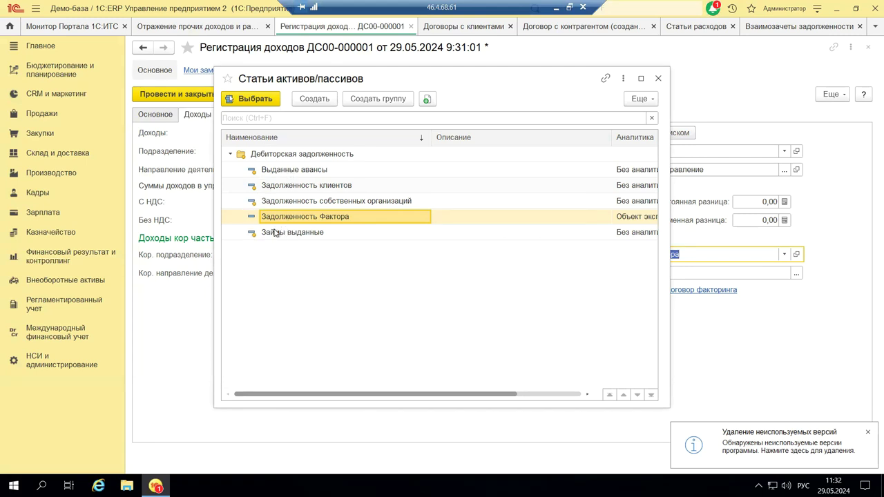
pyautogui.click(660, 79)
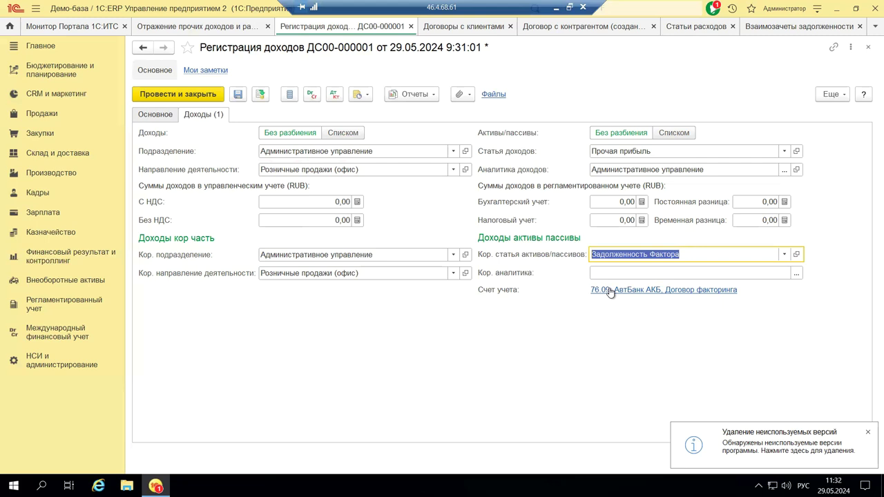
# - Open the accounting account settings of the operation and review the counterparties available for account 76.09
pyautogui.click(611, 291)
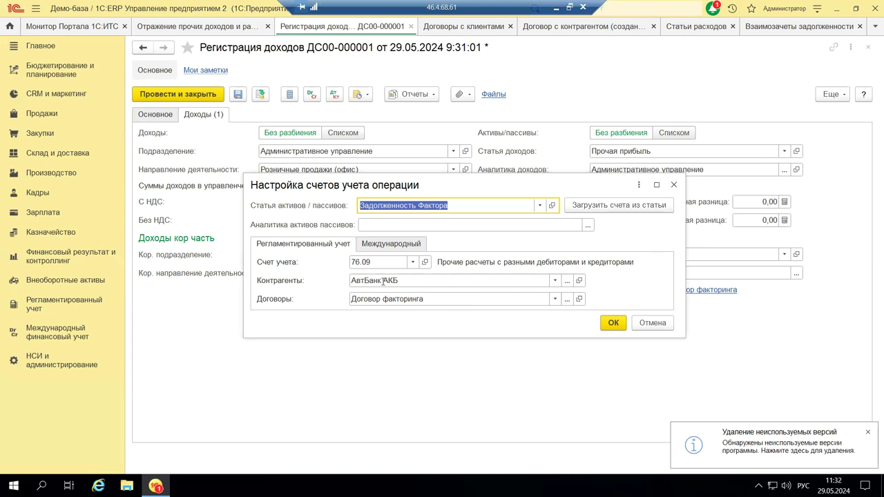
pyautogui.click(556, 281)
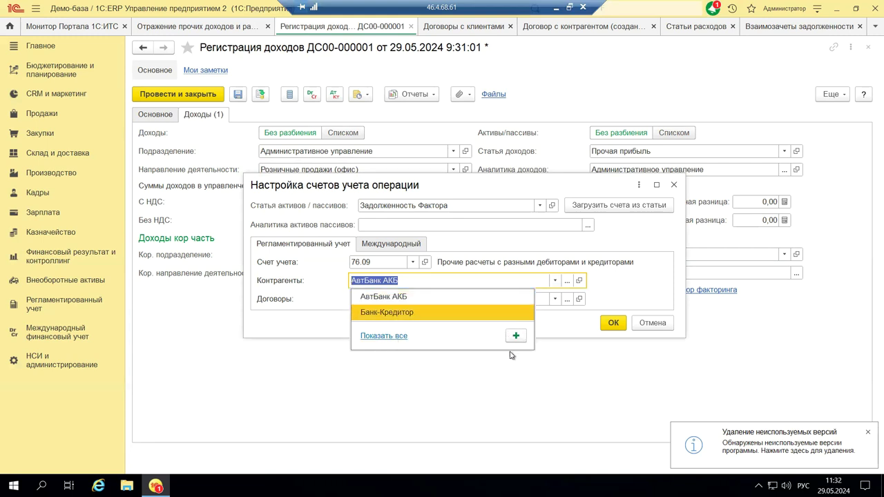
pyautogui.click(546, 367)
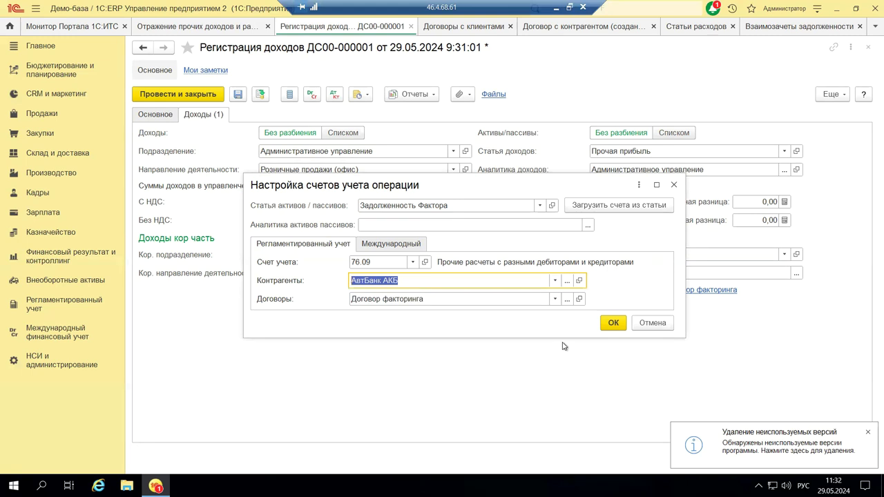
# - Review the counterparty types, account choices and international accounting settings of the operation, and close the income document without saving changes
pyautogui.click(567, 280)
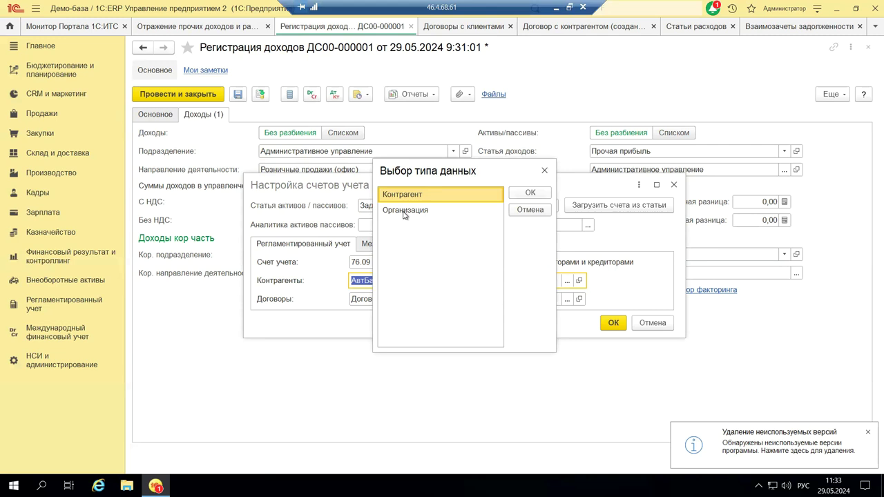
pyautogui.click(545, 171)
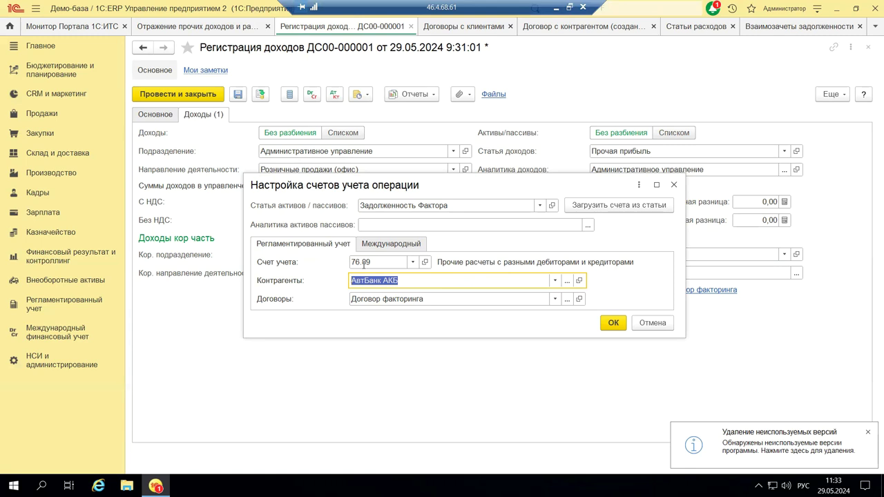
pyautogui.click(412, 262)
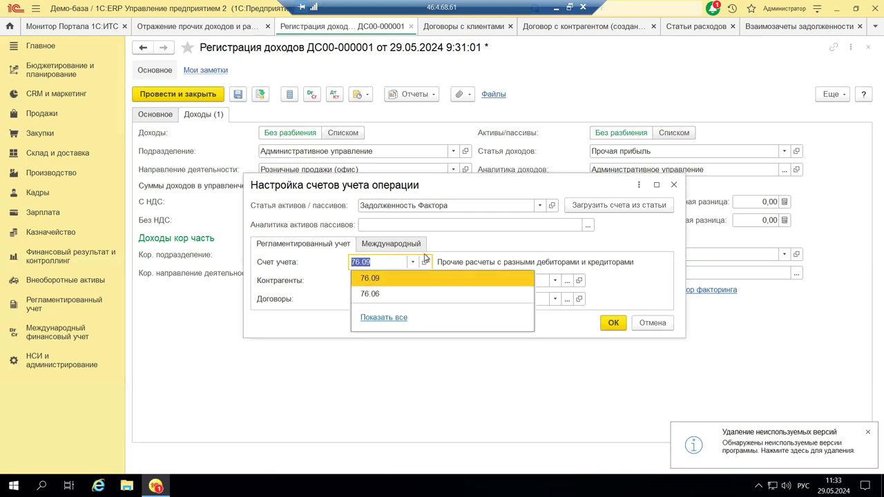
pyautogui.press('Escape')
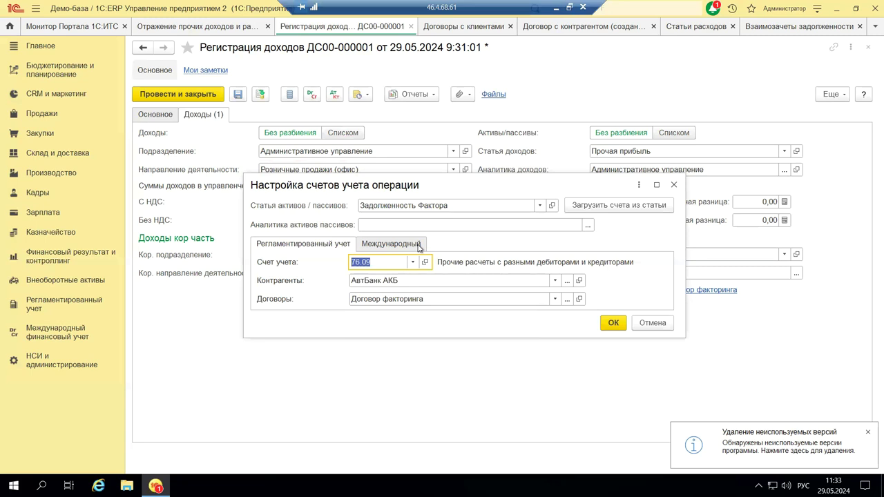
pyautogui.click(419, 245)
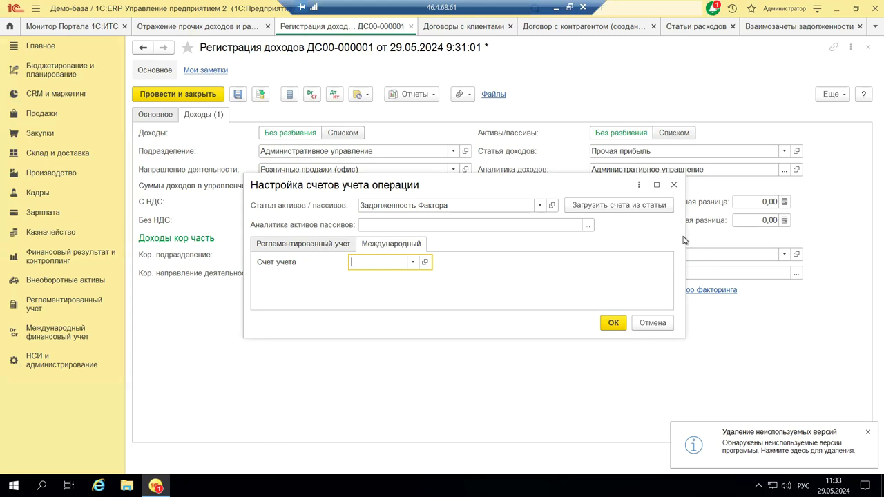
pyautogui.click(675, 185)
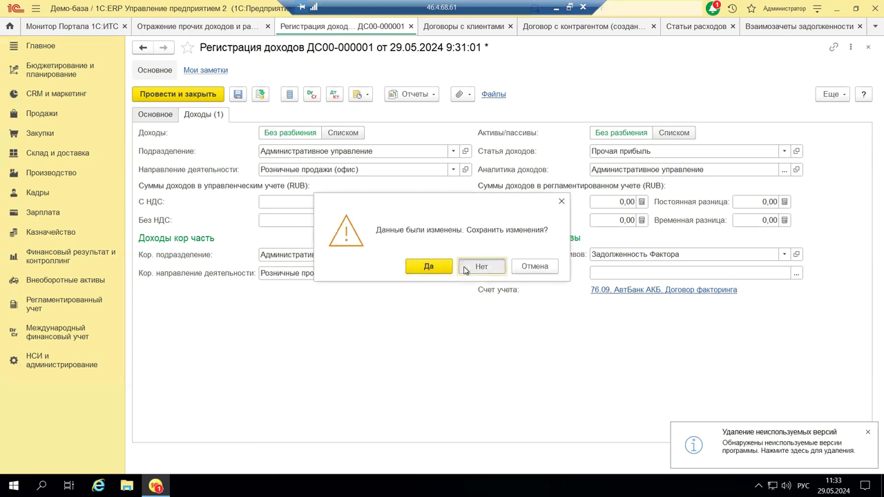
pyautogui.click(465, 270)
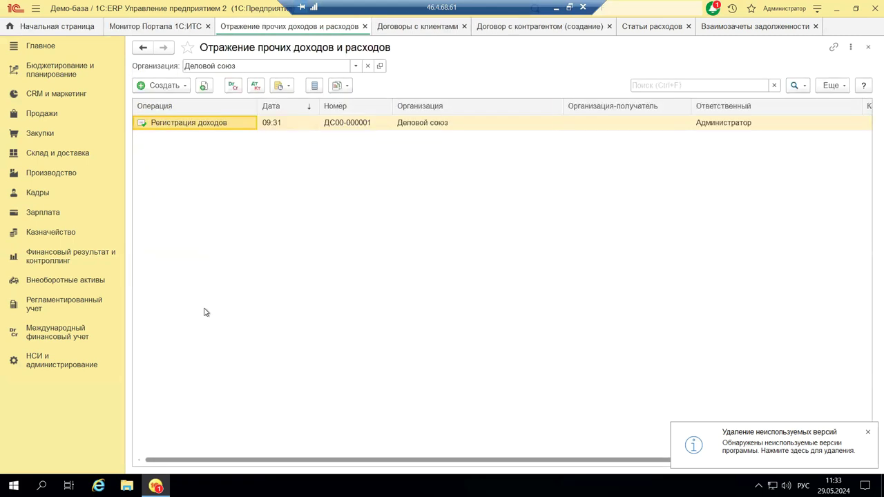
# - Switch to the PowerPoint presentation "1C-ERP-2024-Факторинг" and show slide 12 with the income registration example
pyautogui.click(554, 8)
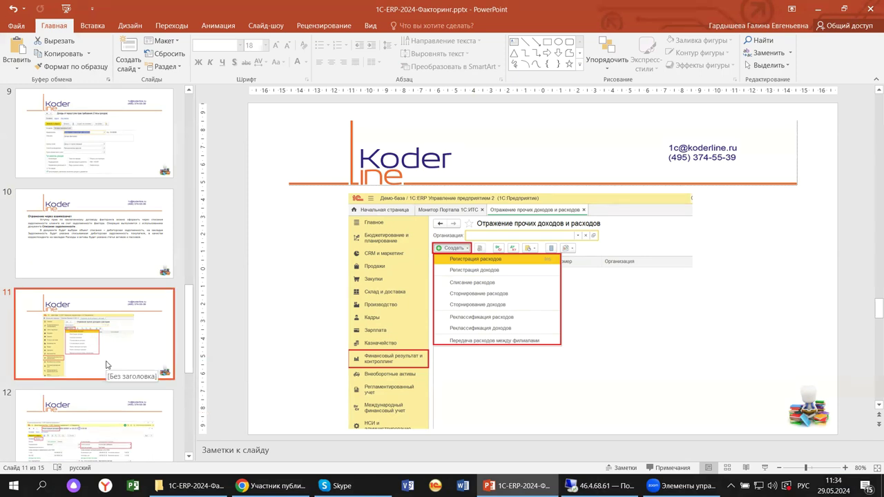
pyautogui.scroll(-2, 107, 365)
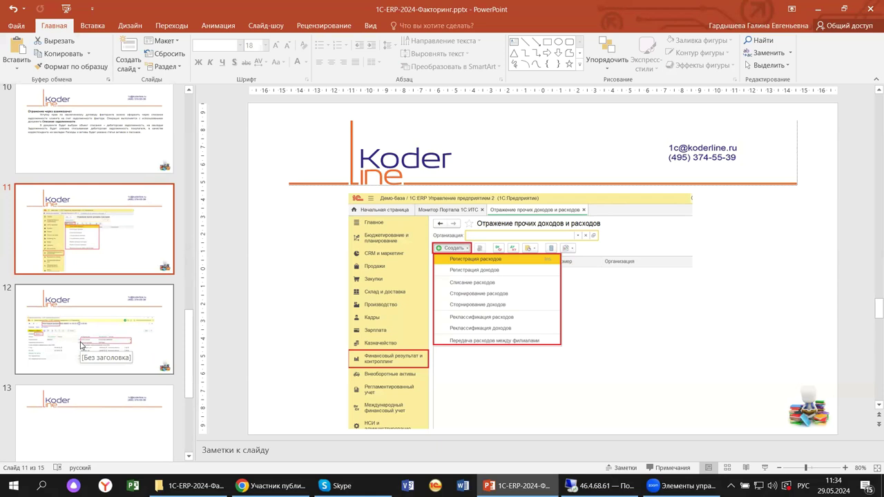
pyautogui.click(82, 345)
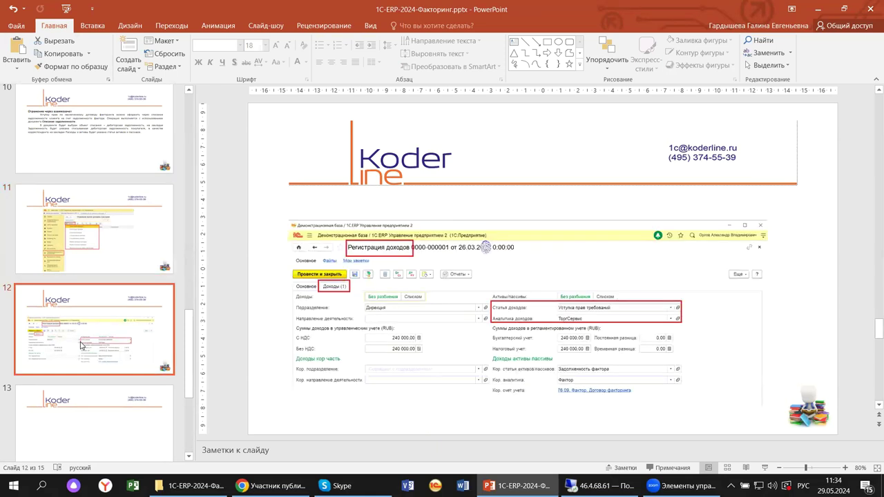
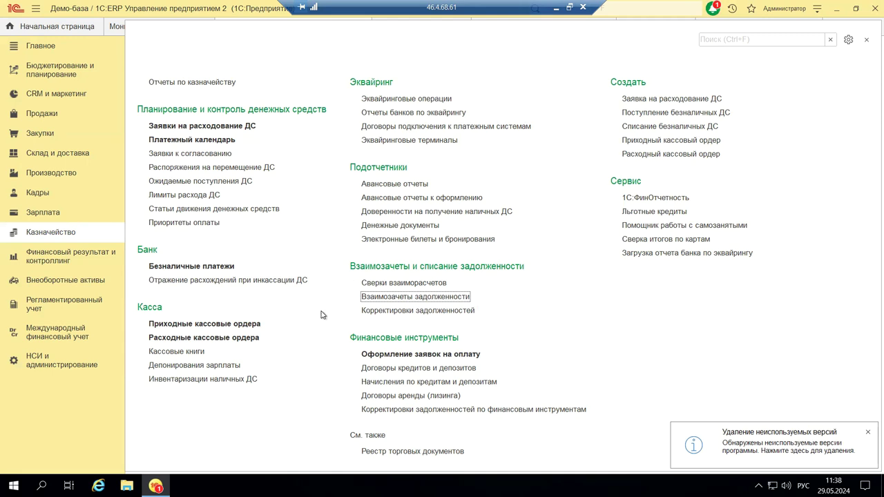
# - Open the "Оборотно-сальдовая ведомость" report from the standard accounting reports of regulated accounting
pyautogui.moveTo(359, 318)
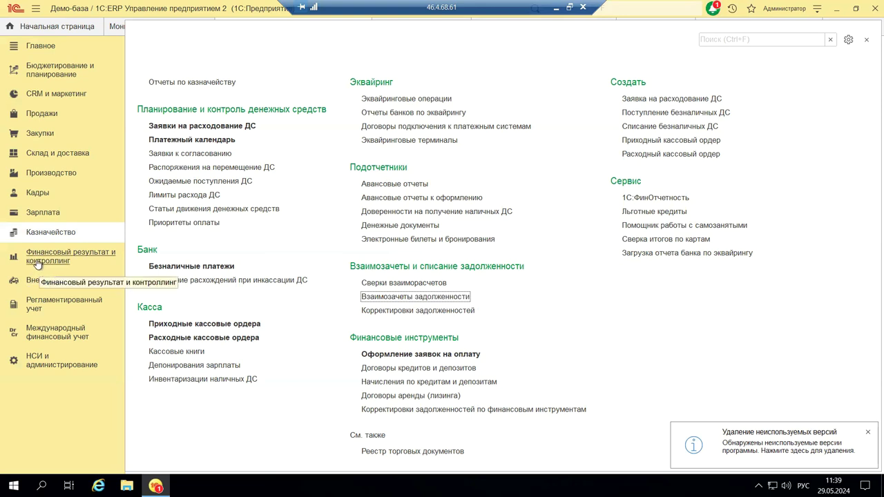
pyautogui.click(54, 305)
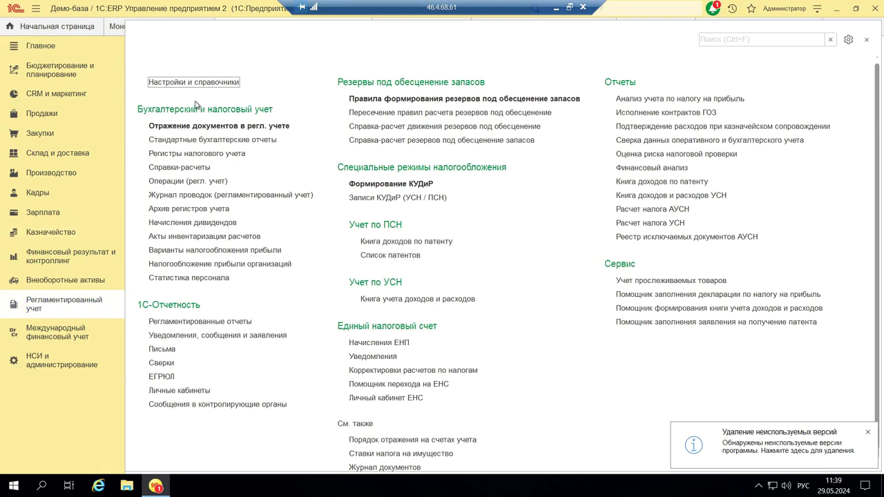
pyautogui.click(246, 143)
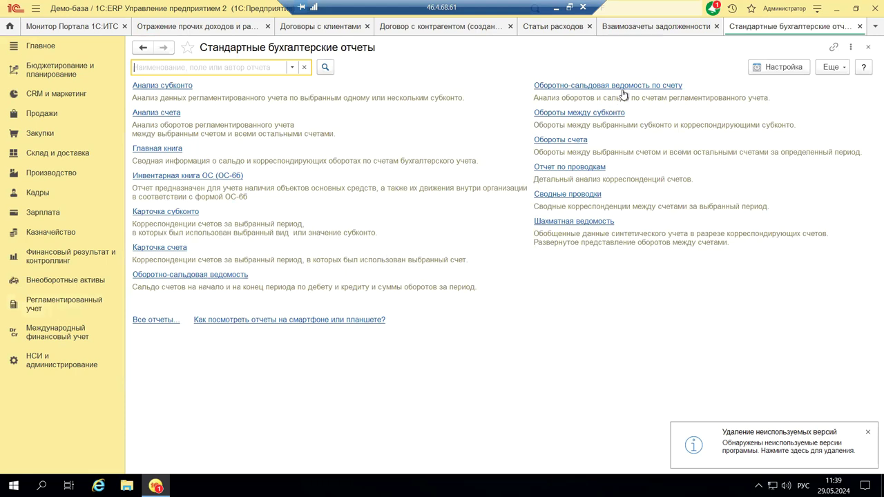
pyautogui.click(217, 277)
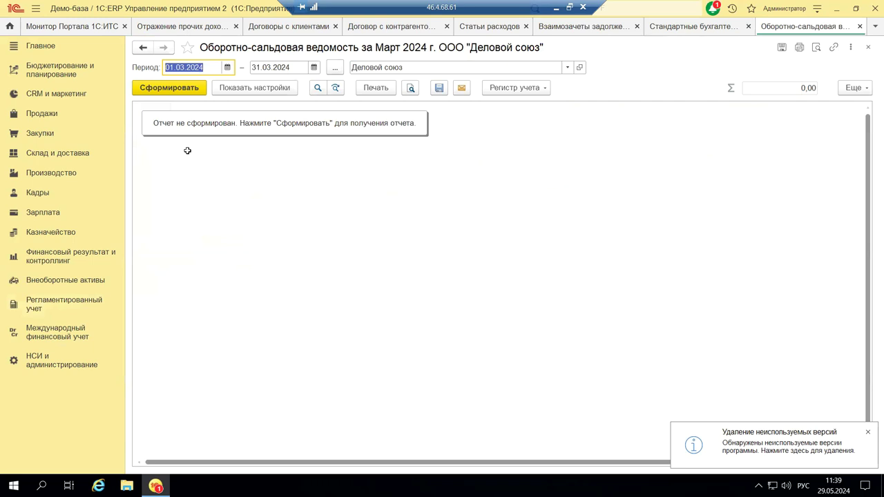
# - Set the start of the report period to 01.01.2024 and generate the report
pyautogui.click(229, 67)
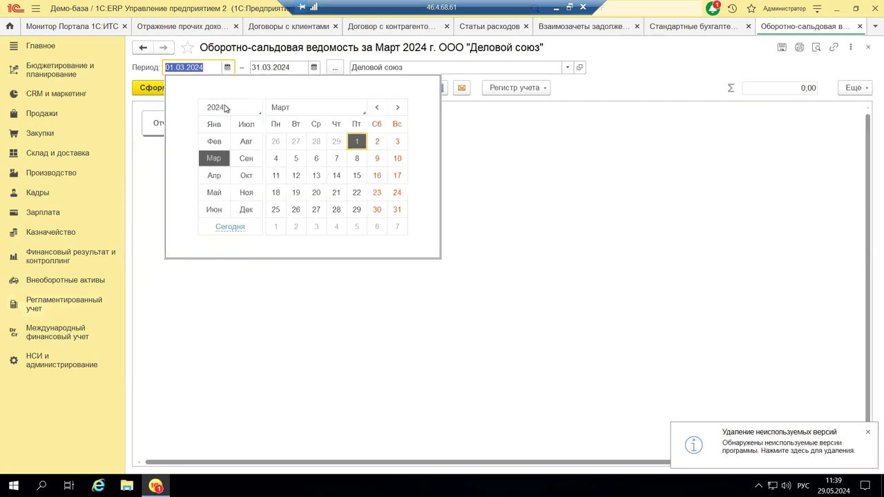
pyautogui.click(214, 124)
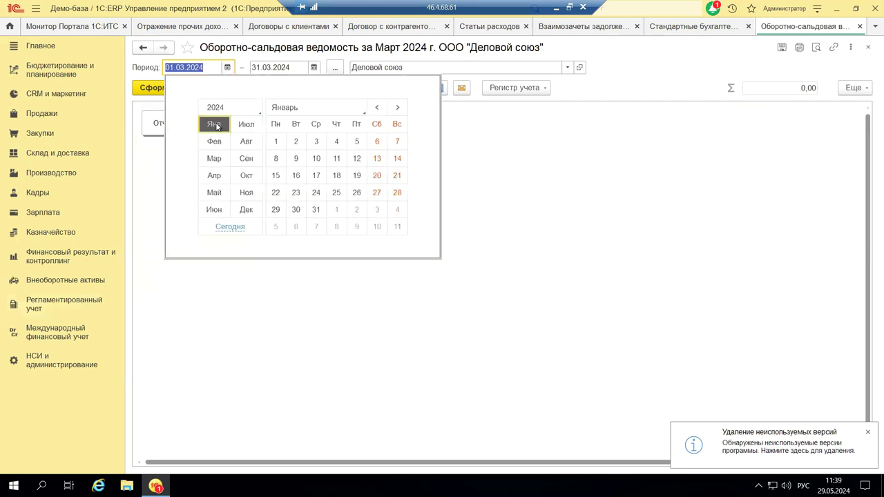
pyautogui.click(276, 141)
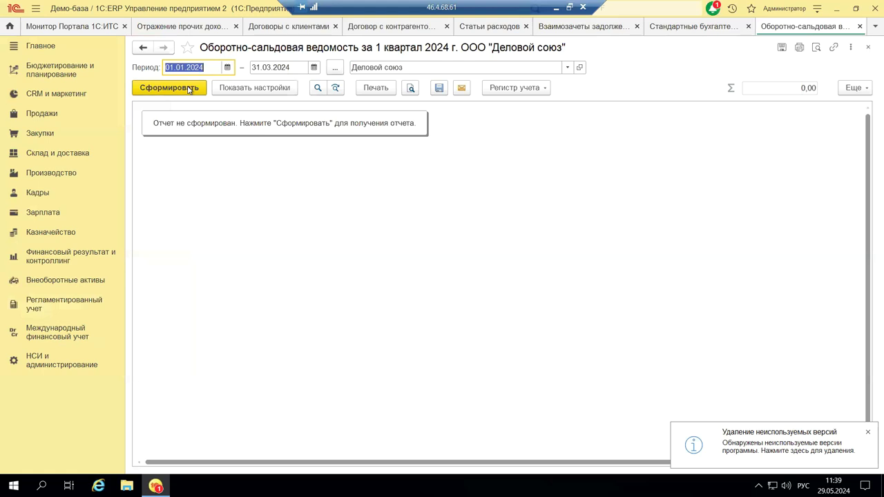
pyautogui.click(188, 90)
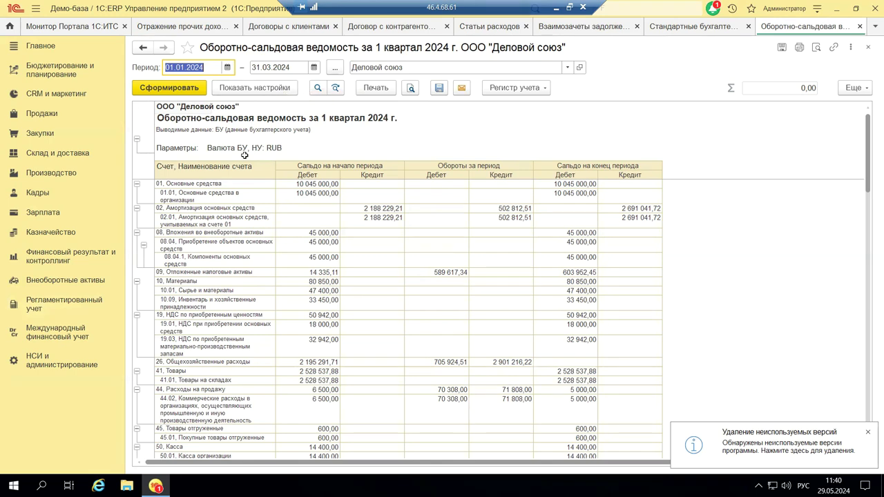
# - Review the report's grouping and filter settings, turn off "Выводить наименование счета" among the additional fields, and regenerate the report
pyautogui.click(252, 88)
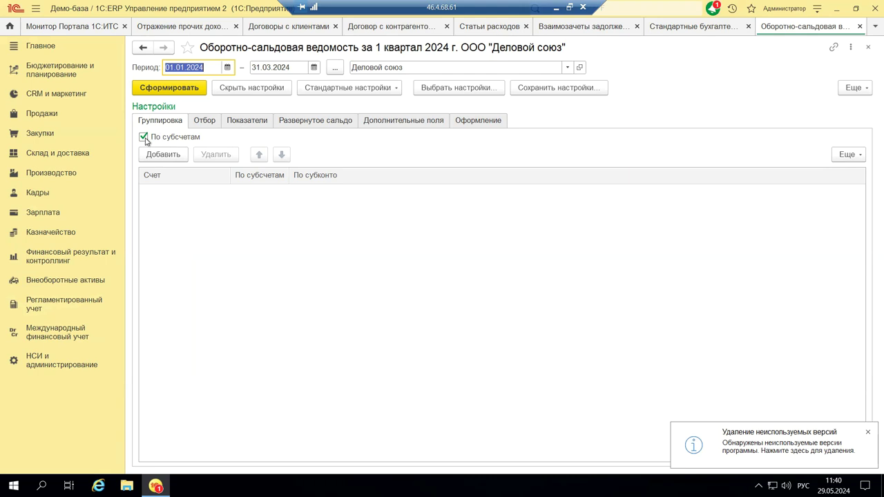
pyautogui.click(206, 124)
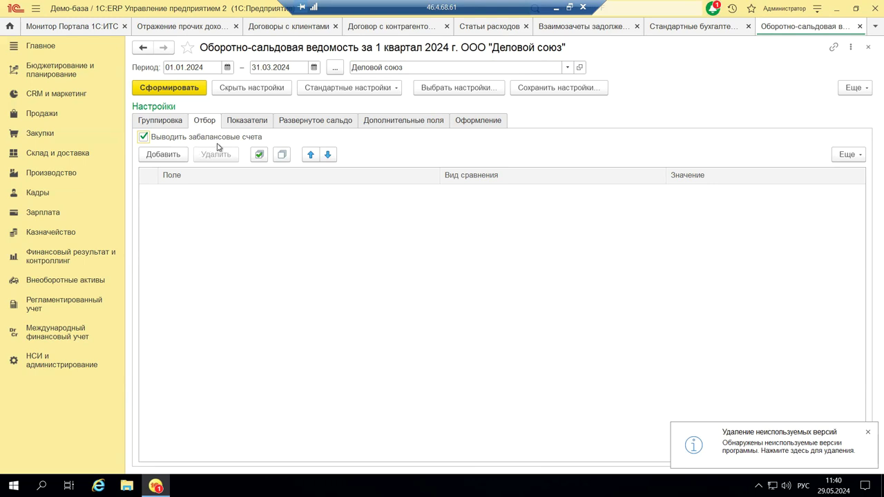
pyautogui.click(372, 122)
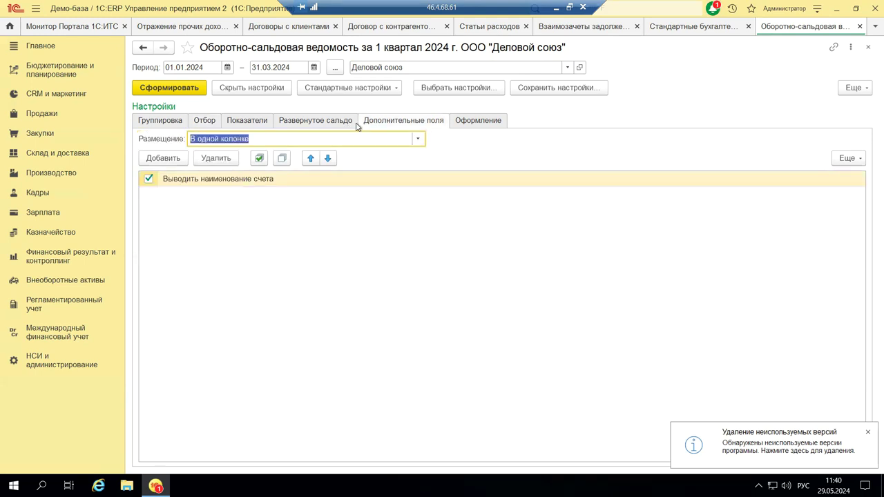
pyautogui.click(149, 180)
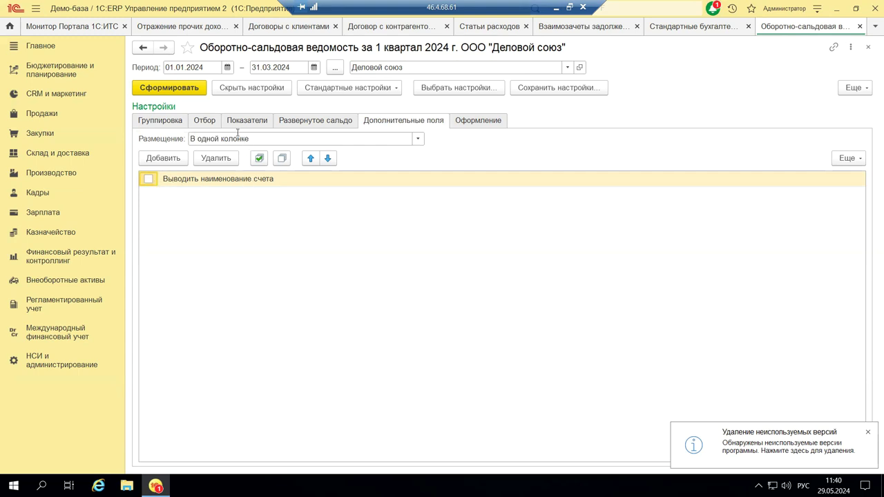
pyautogui.click(160, 90)
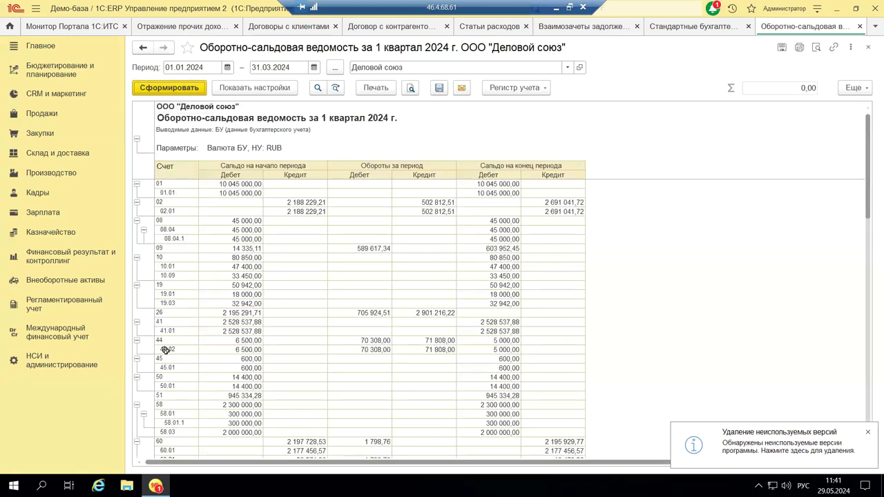
# - Turn "Выводить наименование счета" back on, regenerate the report and review the options for saving it as an accounting register
pyautogui.click(253, 89)
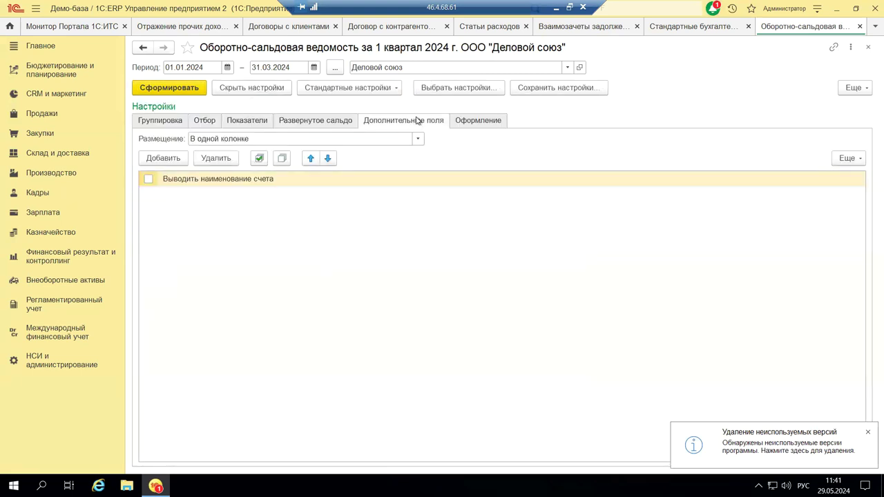
pyautogui.click(149, 179)
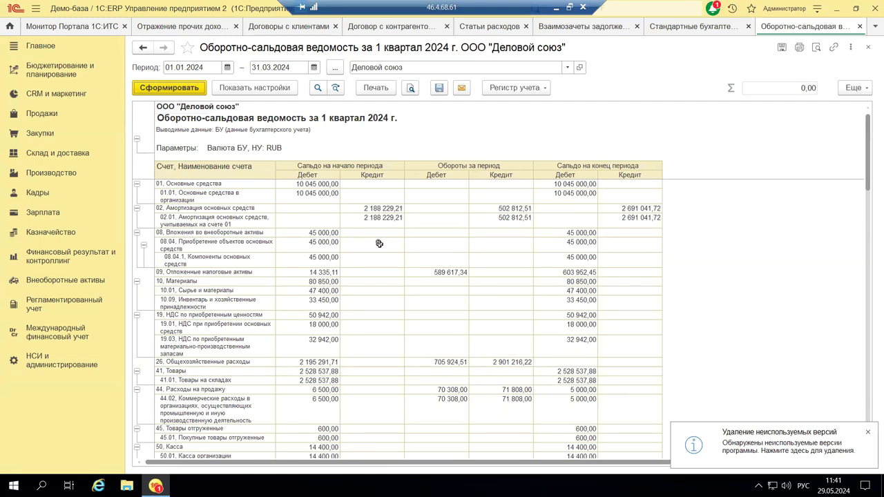
pyautogui.scroll(-15, 379, 243)
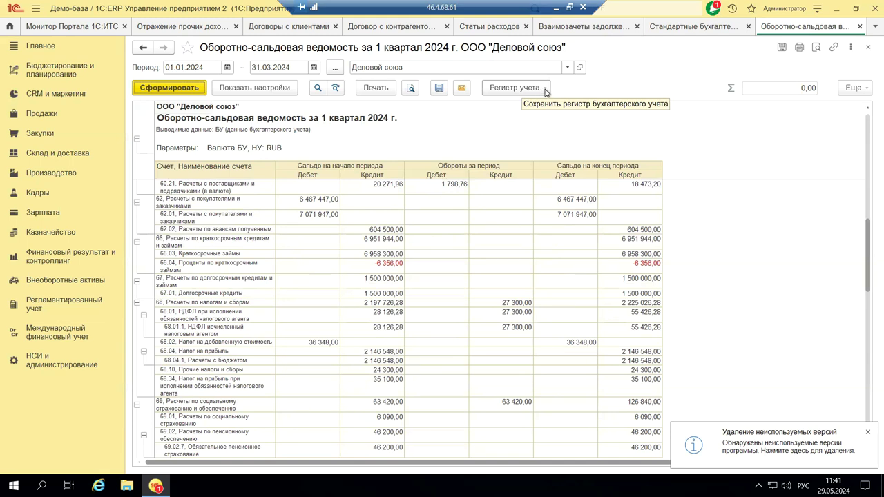
pyautogui.click(545, 88)
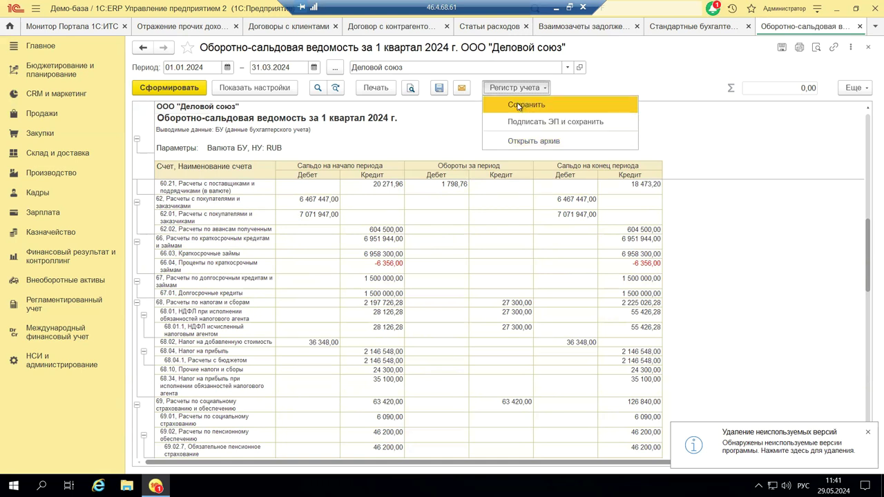
# - Add the "НУ (данные налогового учета)" indicator in the report settings, regenerate the report and look through its figures
pyautogui.click(233, 88)
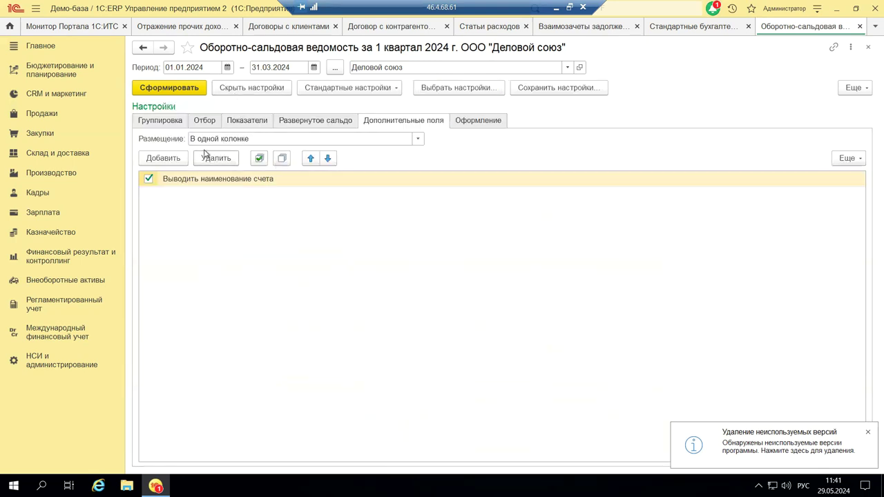
pyautogui.click(164, 121)
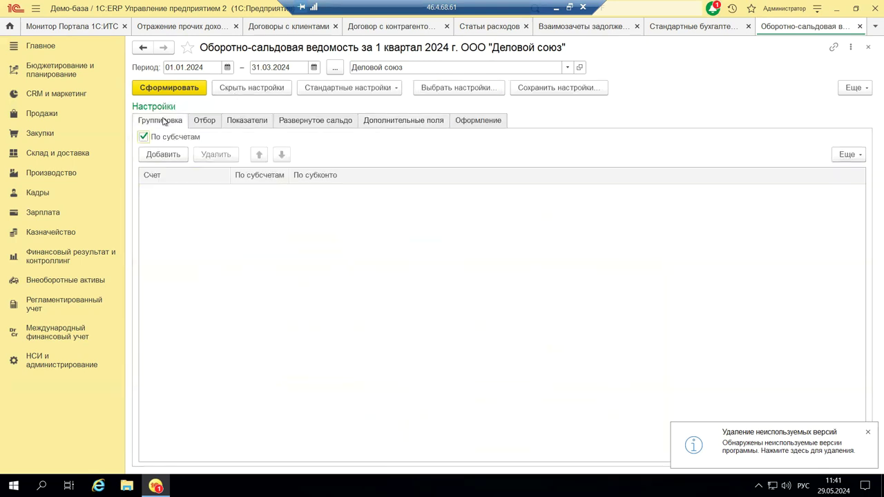
pyautogui.click(208, 121)
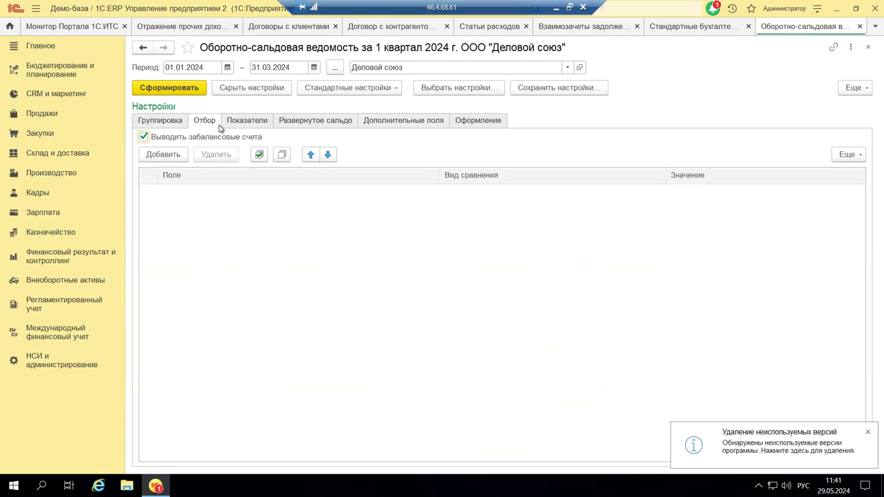
pyautogui.click(240, 127)
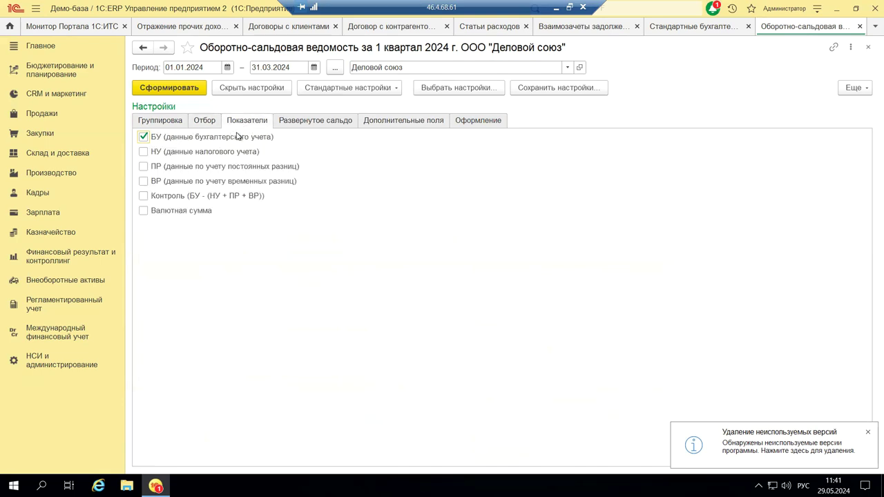
pyautogui.click(145, 152)
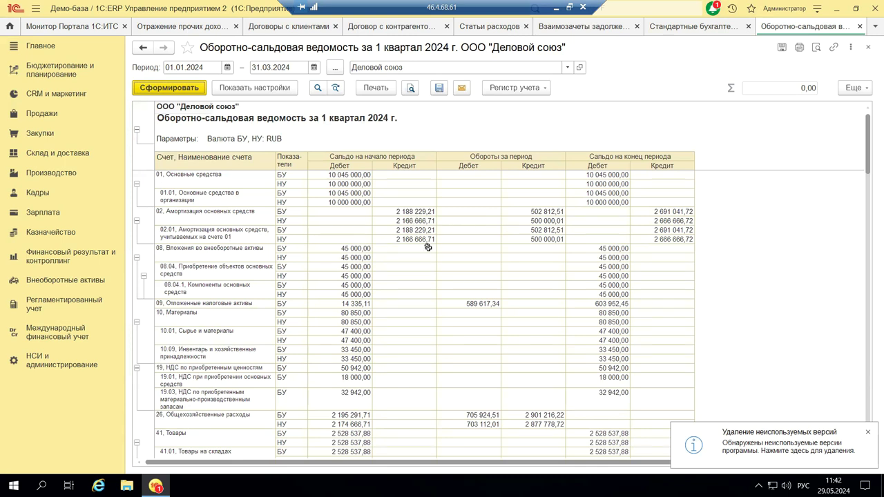
pyautogui.scroll(-2, 430, 251)
pyautogui.scroll(-1, 429, 251)
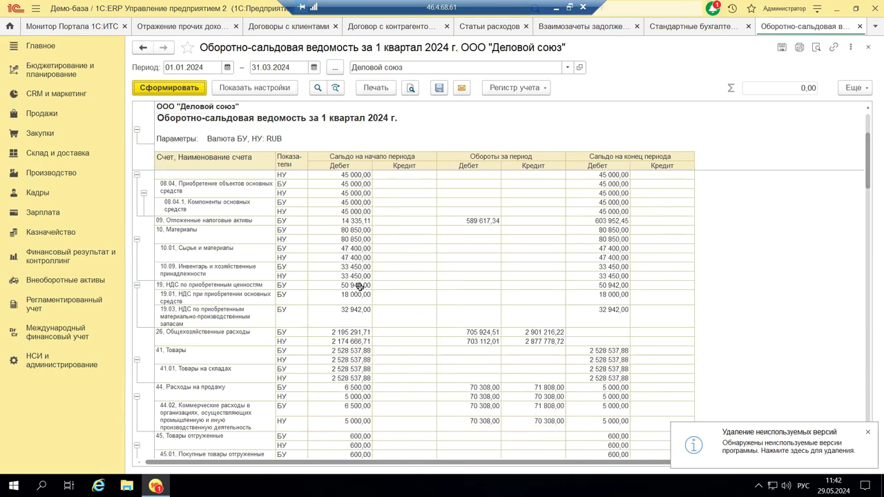
pyautogui.scroll(3, 360, 286)
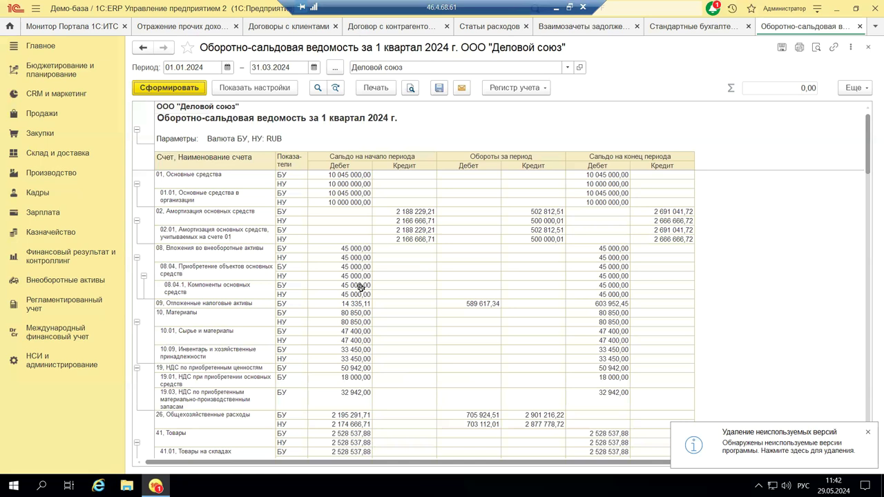
# - Examine the БУ and НУ figures in the trial balance, from account 09 and account 66.04 down to accounts 90, 91 and 96
pyautogui.click(214, 305)
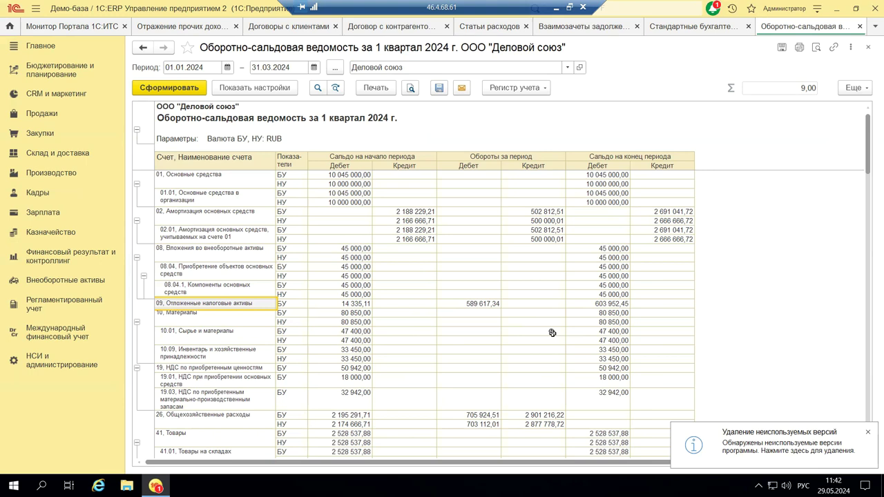
pyautogui.scroll(-4, 487, 339)
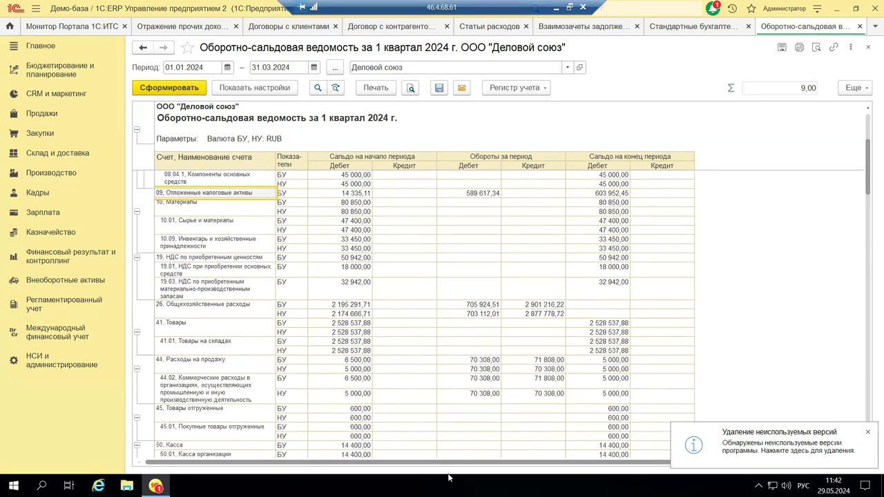
pyautogui.scroll(-13, 301, 401)
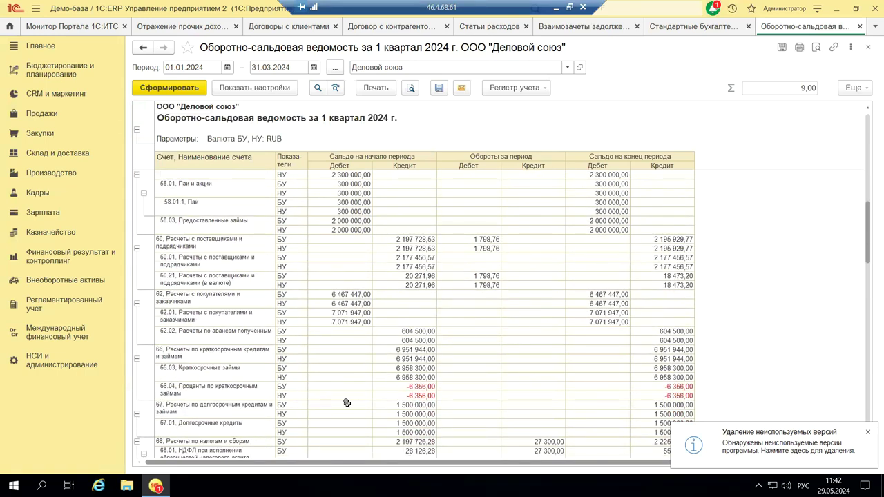
pyautogui.click(416, 398)
pyautogui.click(414, 386)
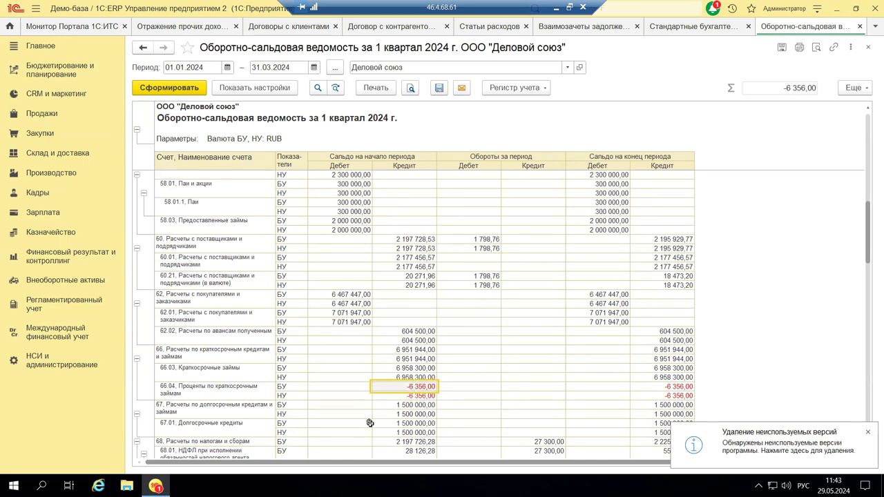
pyautogui.scroll(-9, 370, 422)
pyautogui.scroll(-10, 371, 423)
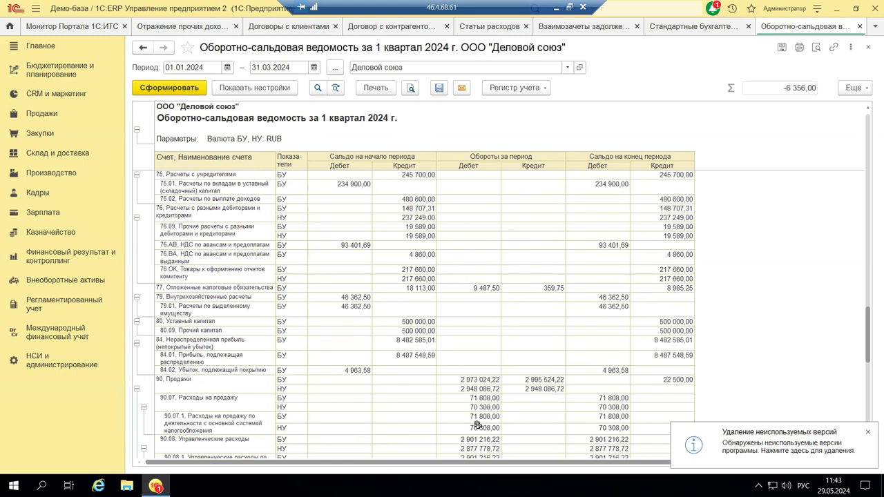
pyautogui.scroll(-5, 474, 434)
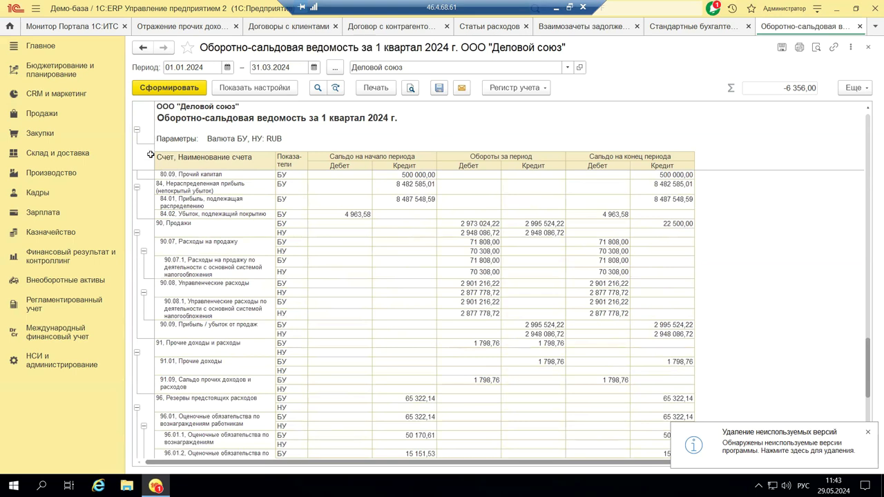
# - Open the list of regulated reports (Регламентированные отчеты) and dismiss the 1С-Отчетность promotional window
pyautogui.click(51, 306)
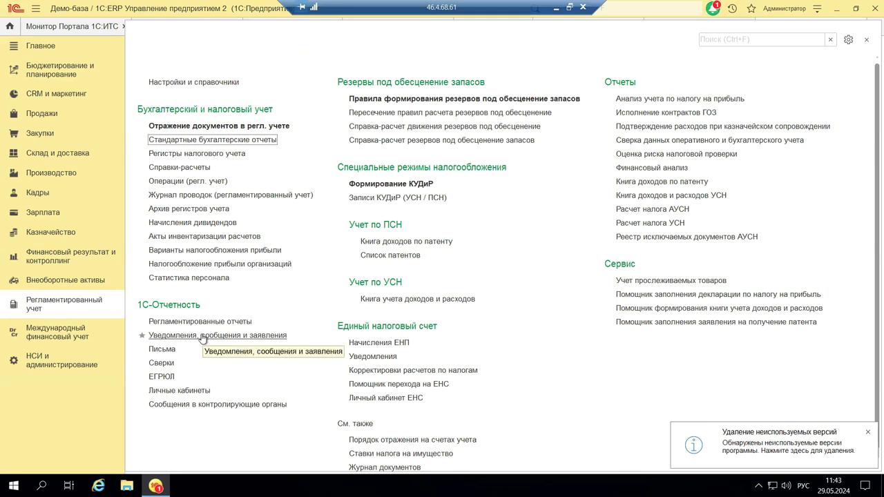
pyautogui.click(160, 323)
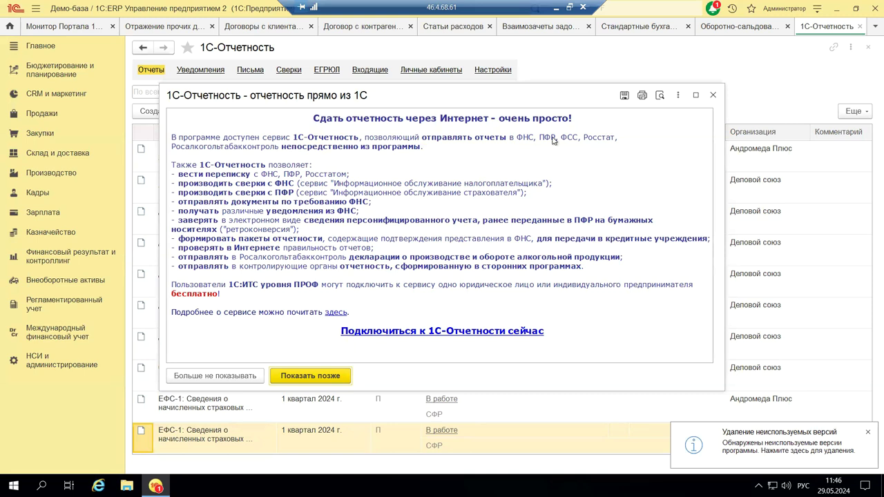
pyautogui.click(713, 96)
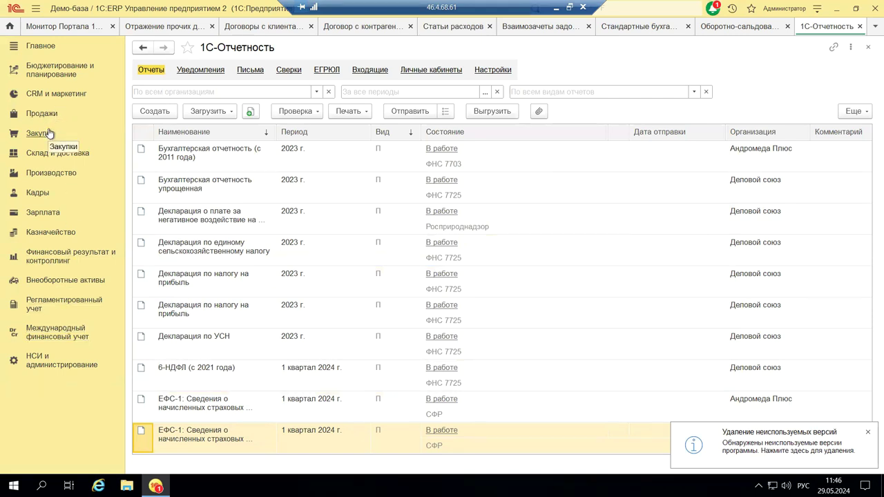
# - Look through the Кадры and Зарплата sections and open the "Сервис 1С:Кабинет сотрудника" connection page
pyautogui.click(34, 193)
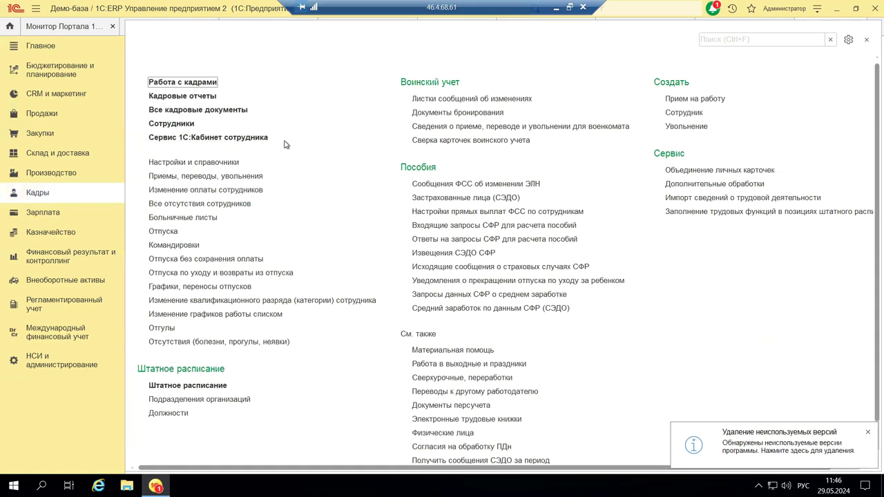
pyautogui.click(36, 218)
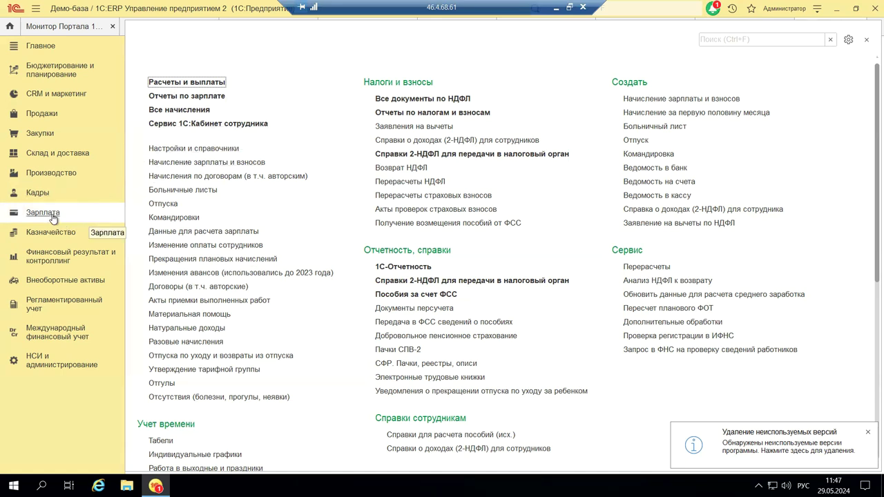
pyautogui.click(167, 124)
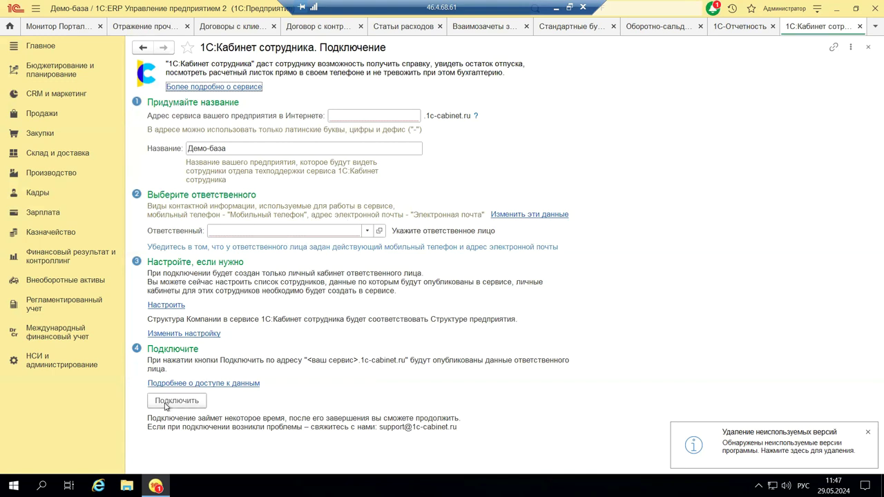
# - Return to the regulated reports in 1С-Отчетность and view its list of personal accounts (Личные кабинеты)
pyautogui.click(59, 305)
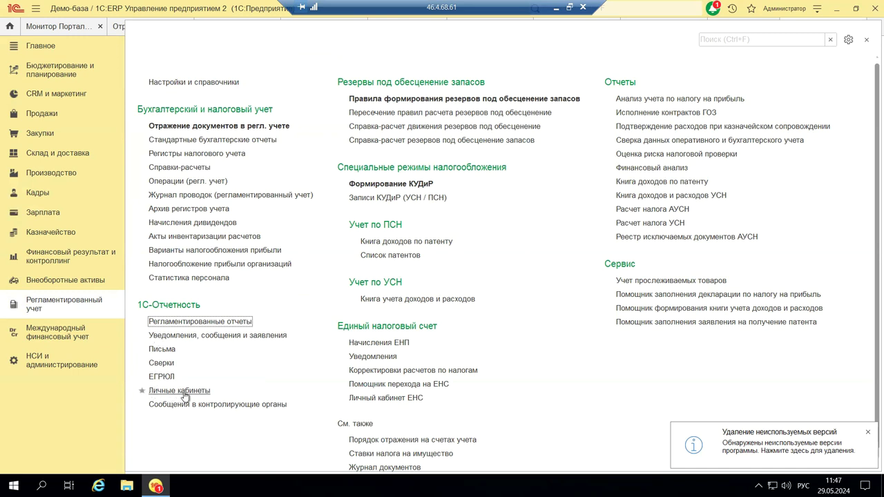
pyautogui.click(200, 322)
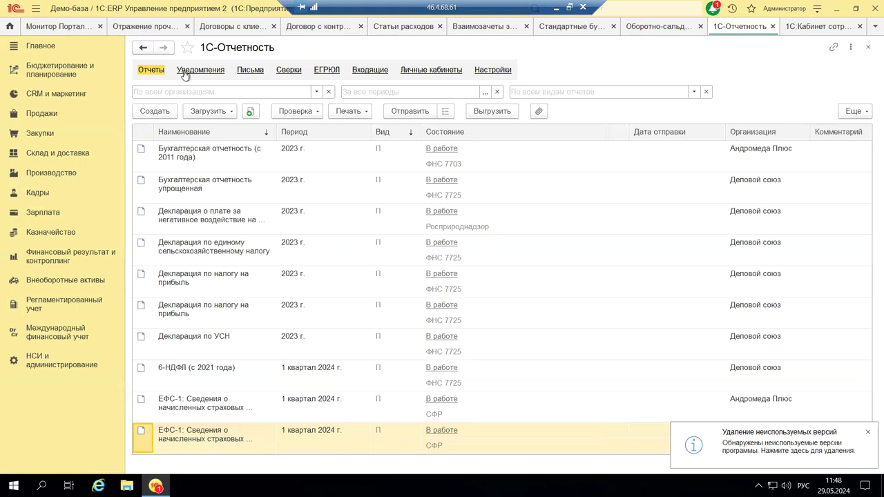
pyautogui.click(442, 70)
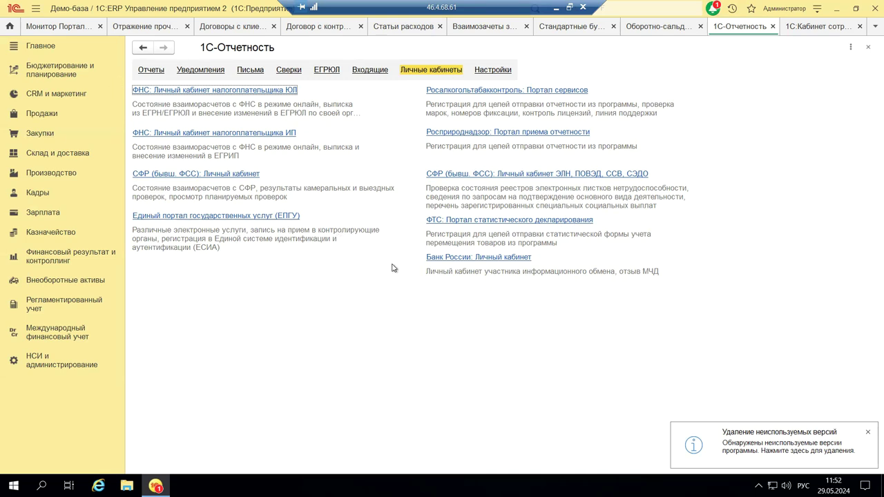
# - Open "Личный кабинет ЕНС" and choose the organization "Деловой союз"
pyautogui.click(85, 304)
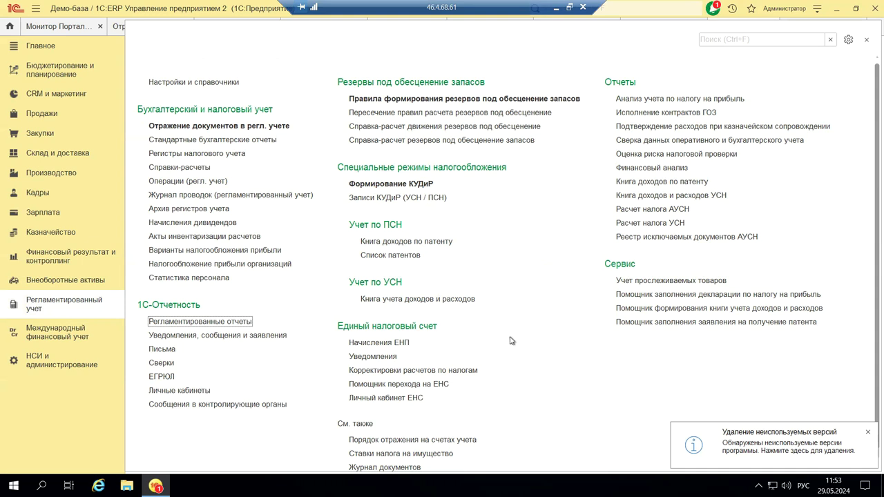
pyautogui.scroll(-1, 512, 342)
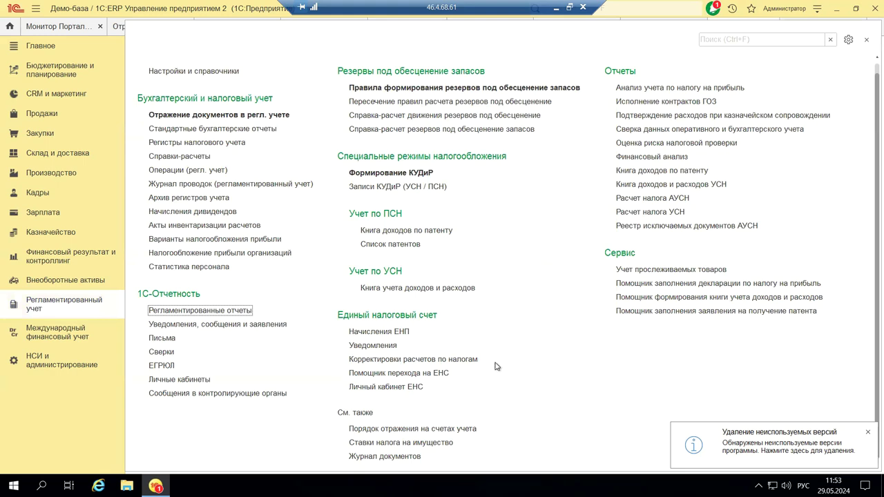
pyautogui.click(394, 388)
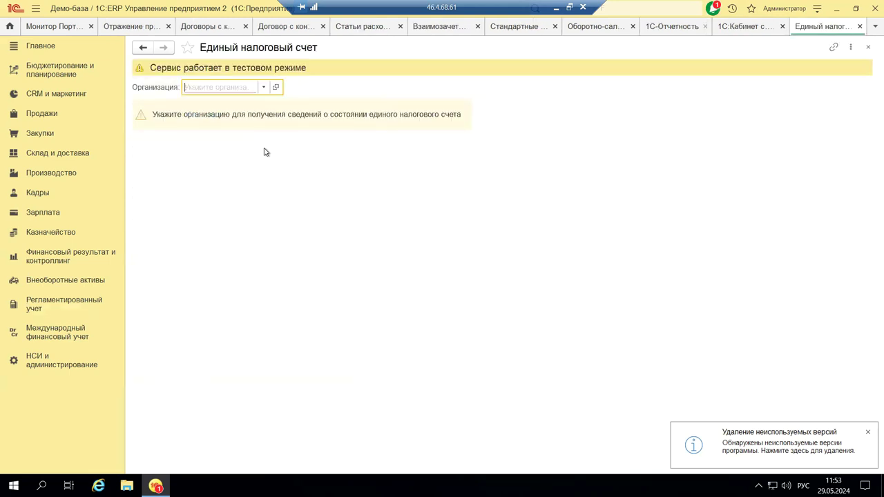
pyautogui.click(264, 86)
pyautogui.click(216, 169)
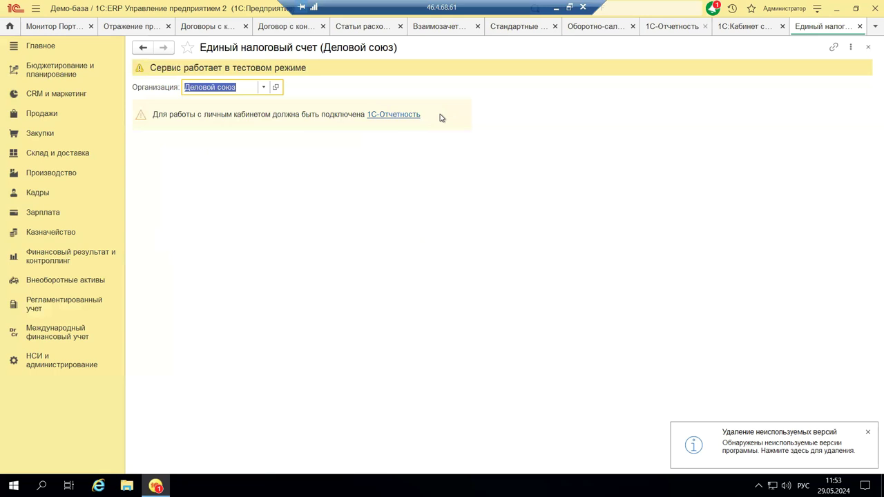
# - View the 1С-Отчетность connection application for "Деловой союз" and close it without saving the changes
pyautogui.click(394, 115)
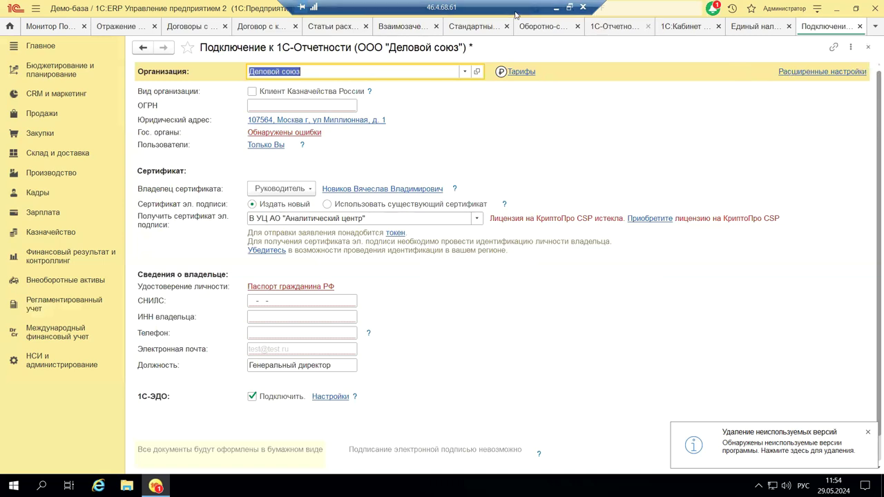
pyautogui.click(869, 47)
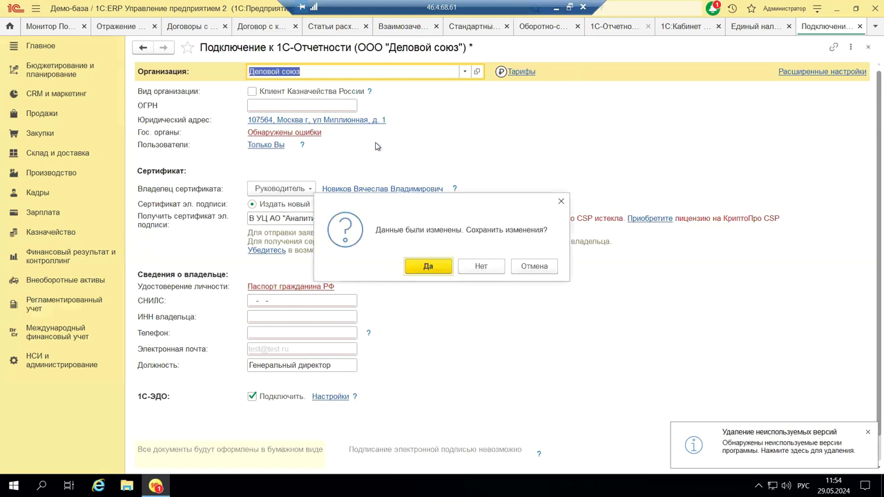
pyautogui.click(467, 267)
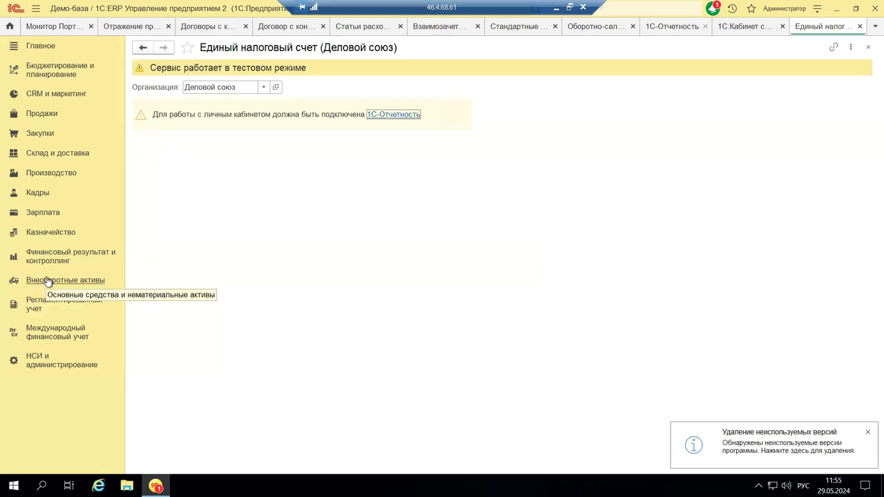
# - View the "Анализ учета по налогу на прибыль" report scheme and close it
pyautogui.click(50, 302)
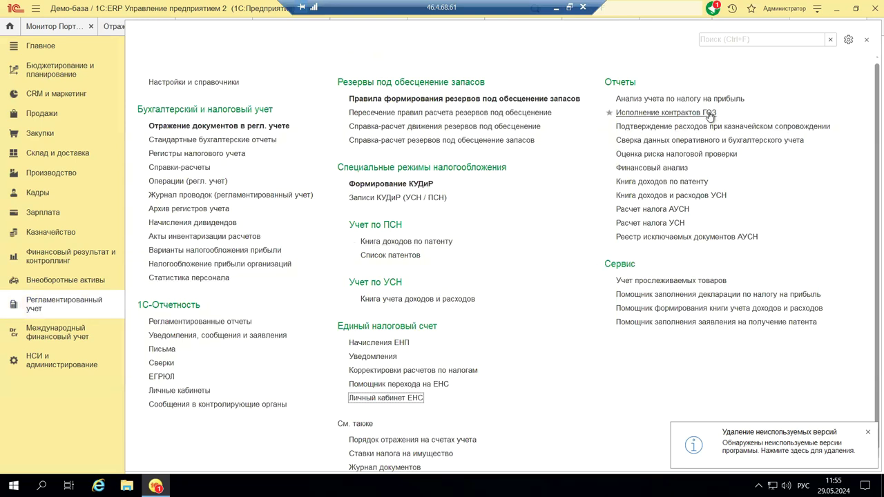
pyautogui.click(641, 103)
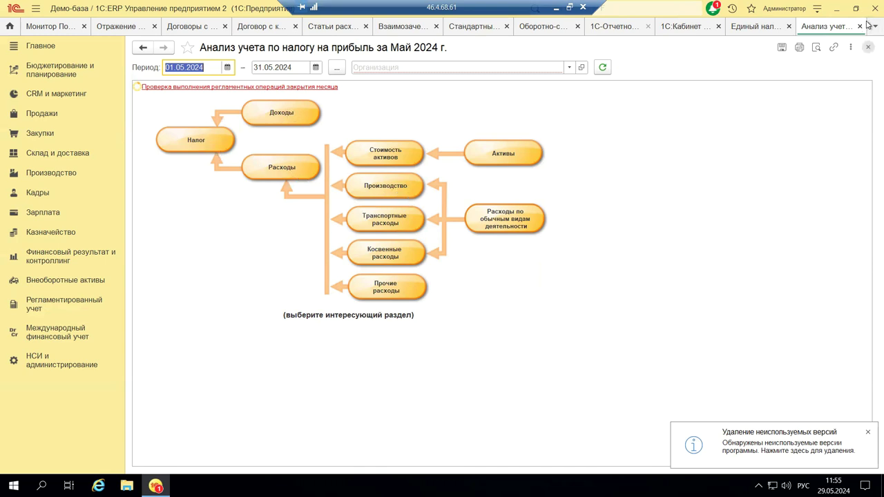
pyautogui.click(868, 50)
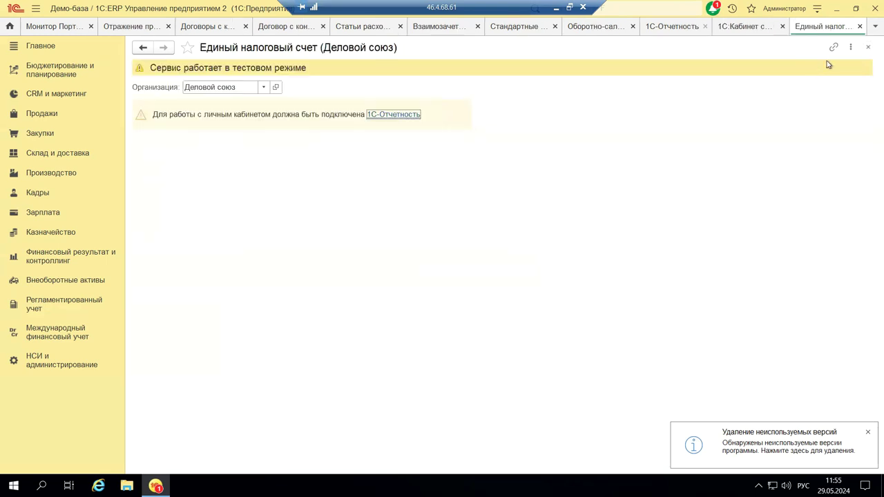
# - Close the "Единый налоговый счет", "1С-Отчетность" and "1С:Кабинет сотрудника" pages
pyautogui.click(869, 50)
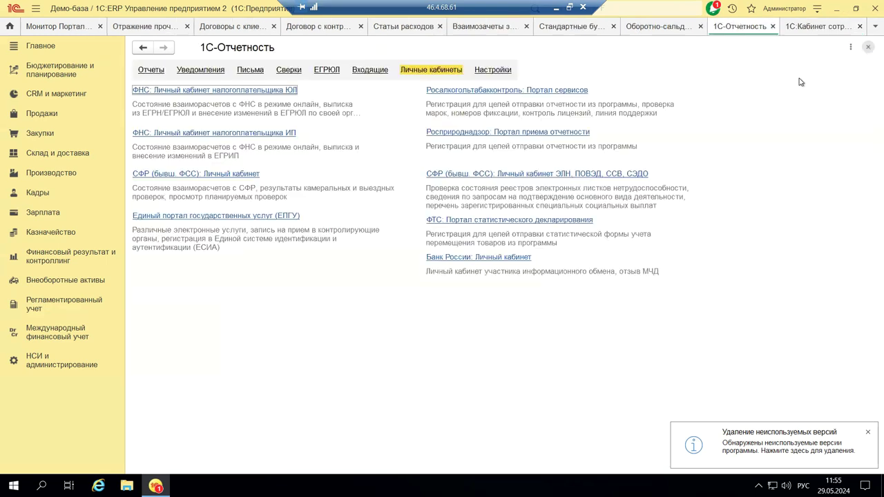
pyautogui.click(869, 49)
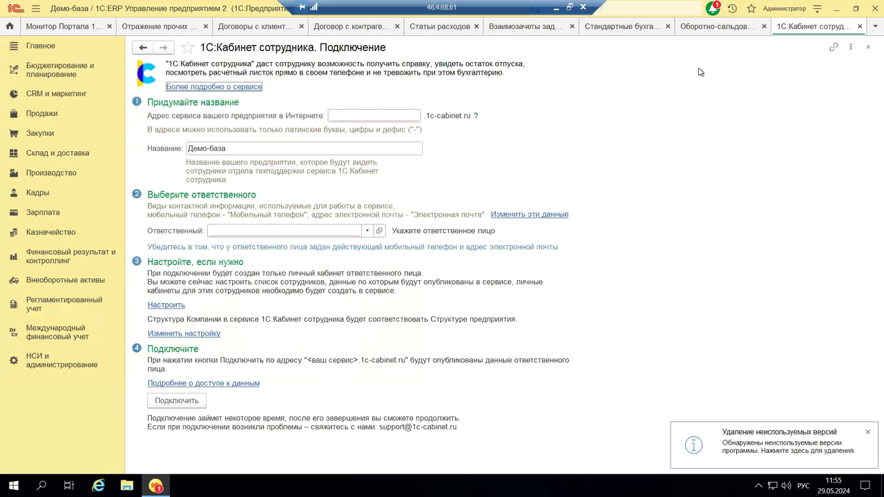
pyautogui.click(868, 46)
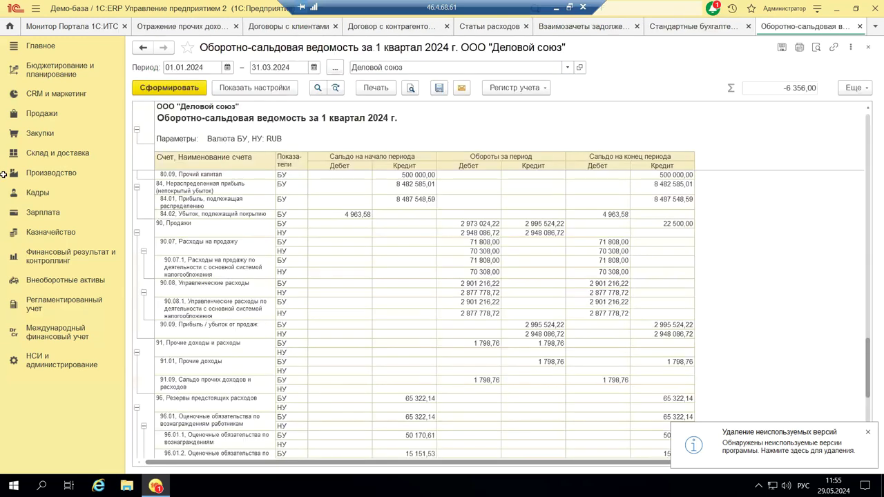
# - Open "Книга доходов и расходов УСН", generate it for Андромеда Сервис for 2 квартал 2024 г. and view its title page
pyautogui.click(40, 307)
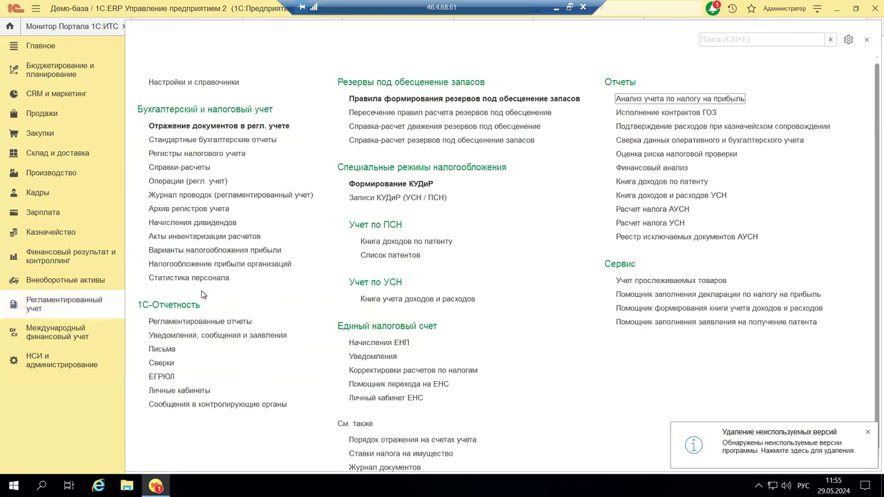
pyautogui.click(665, 198)
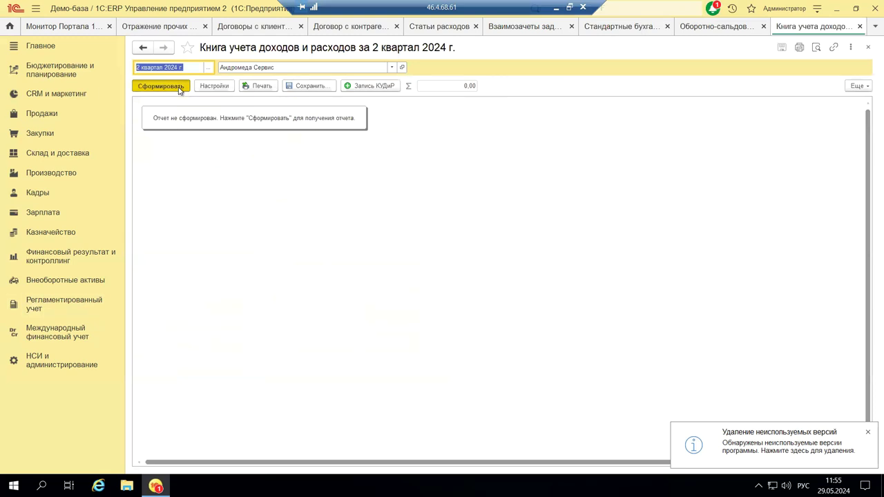
pyautogui.hotkey('ctrl', 'Return')
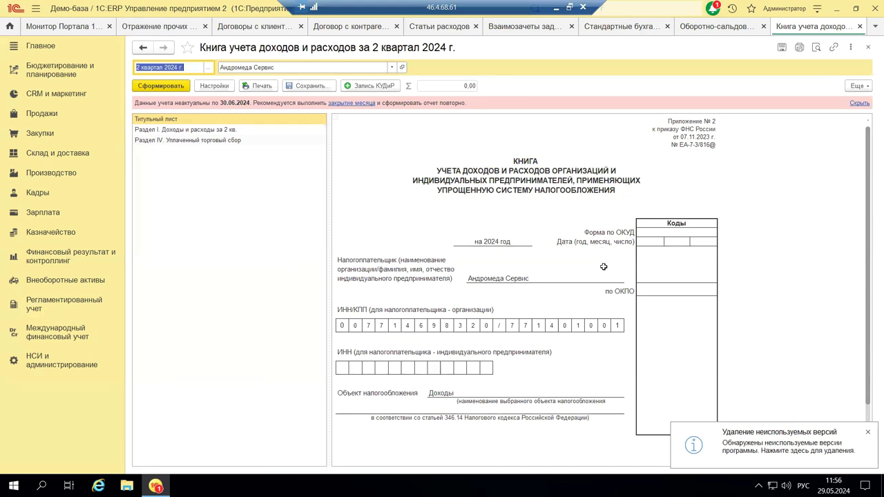
pyautogui.scroll(-1, 604, 266)
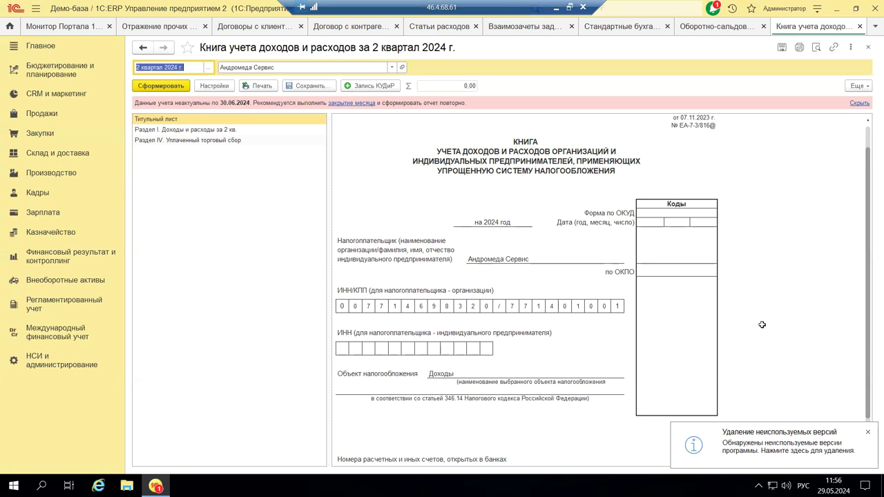
# - Dismiss the unused-versions notification and view the income column in "Раздел I. Доходы и расходы за 2 кв." of the book
pyautogui.click(866, 434)
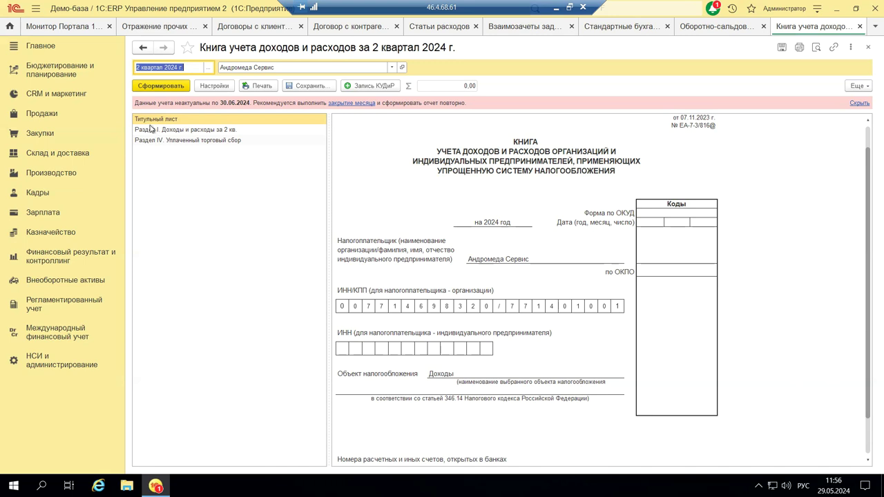
pyautogui.click(204, 131)
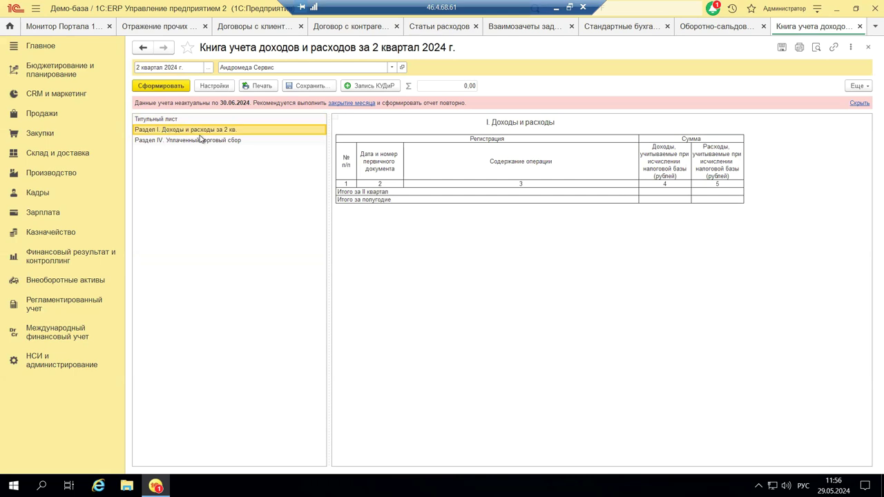
pyautogui.click(672, 175)
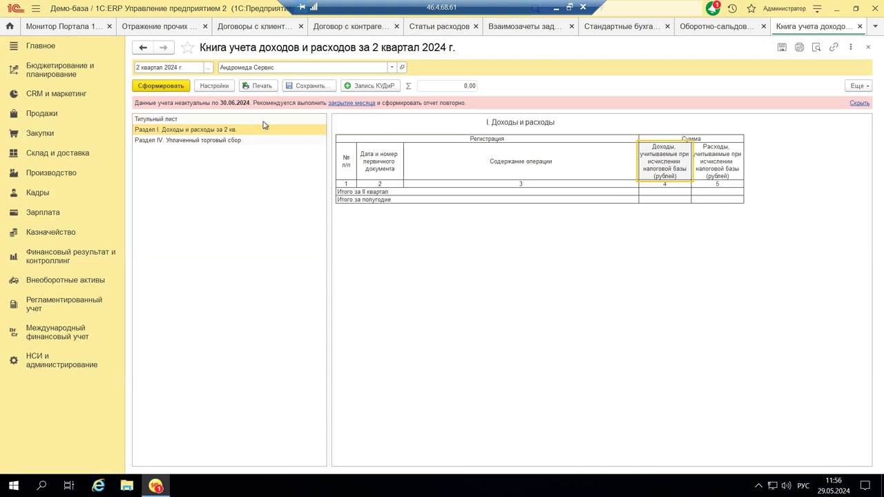
# - Regenerate the income and expense book for 1 квартал 2024 г., view its income and expenses section, and close the report
pyautogui.click(208, 67)
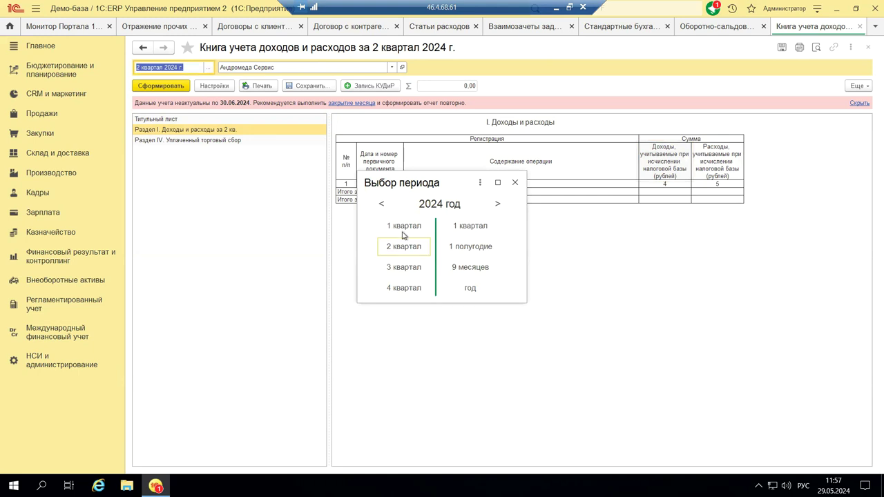
pyautogui.click(403, 226)
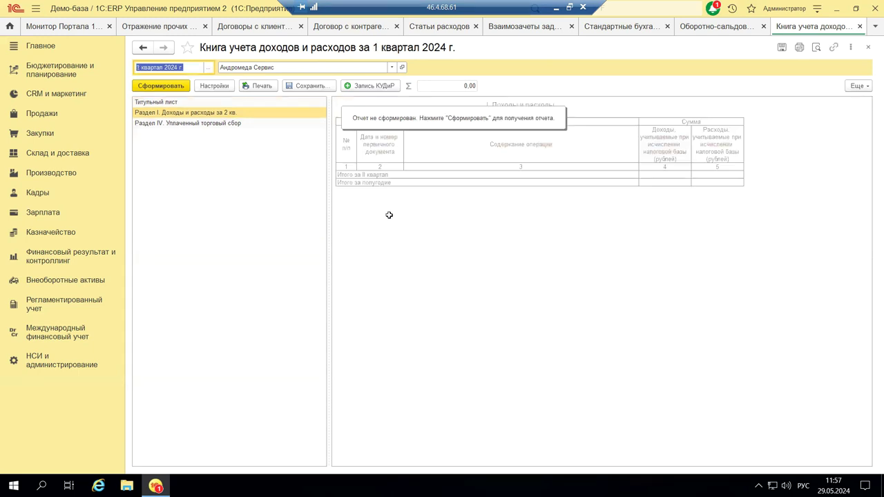
pyautogui.click(177, 90)
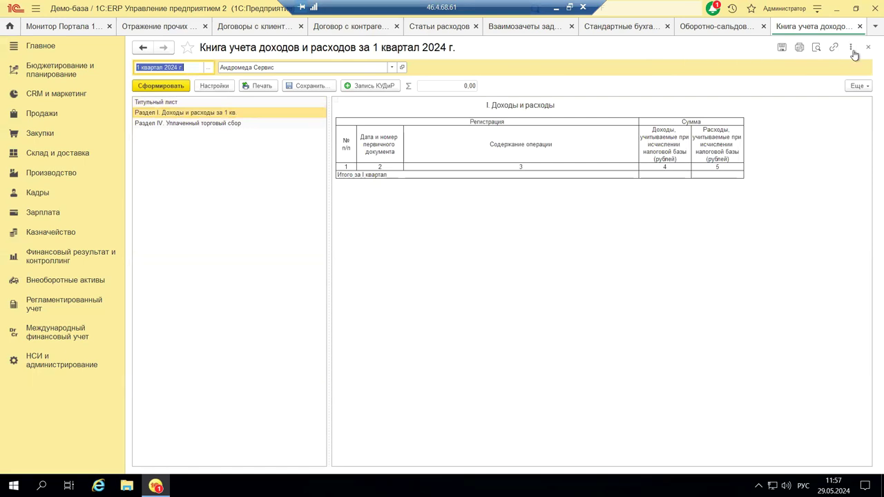
pyautogui.click(868, 47)
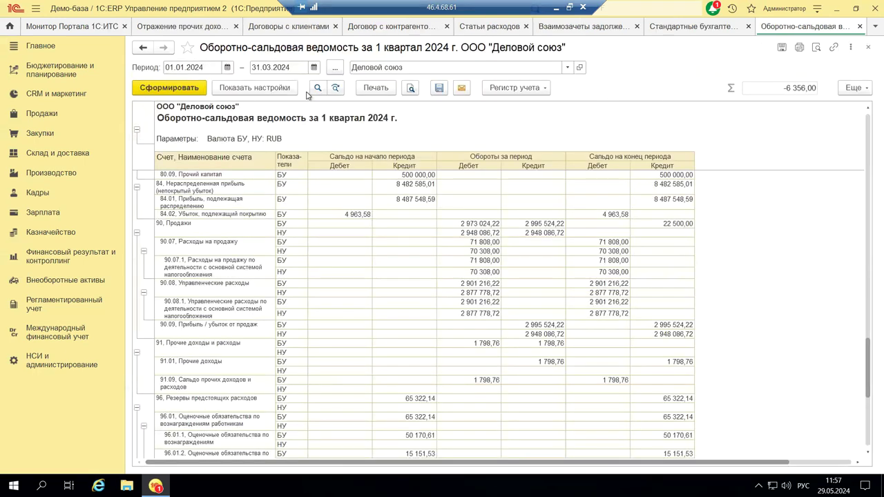
# - Open the "Исполнение контрактов ГОЗ" report from the regulated accounting section and set its organization to Деловой союз
pyautogui.click(34, 308)
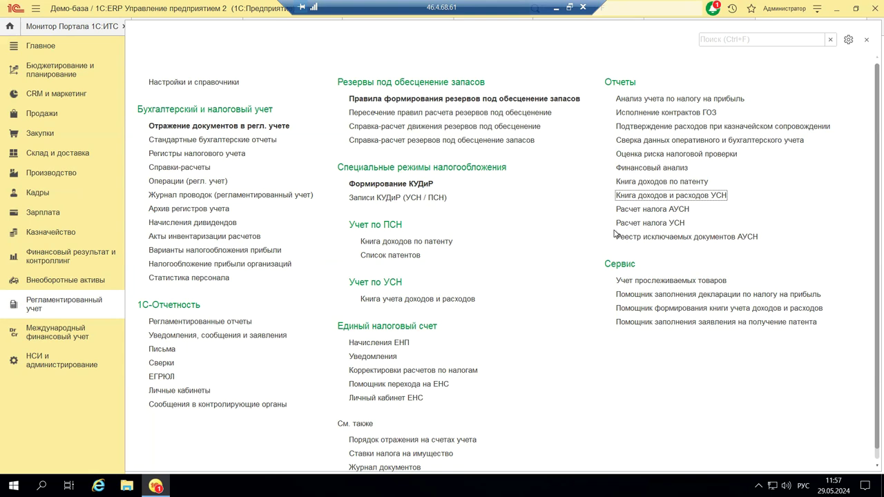
pyautogui.click(652, 113)
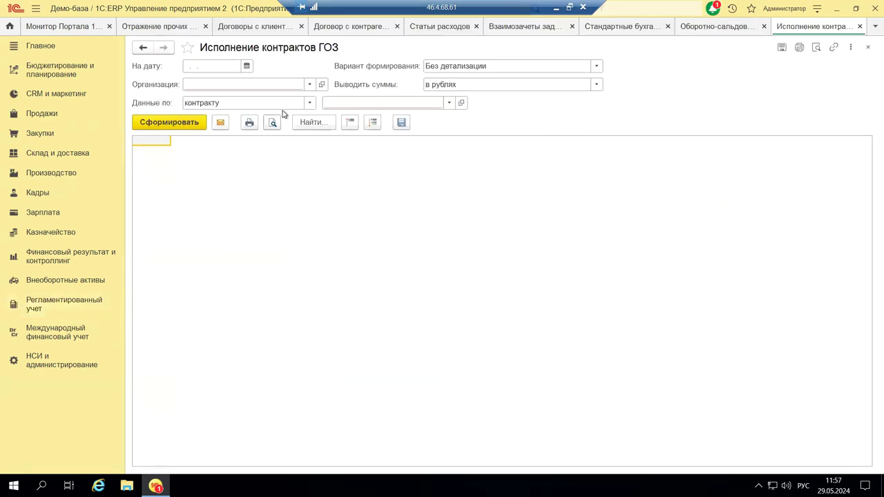
pyautogui.click(313, 84)
pyautogui.click(310, 83)
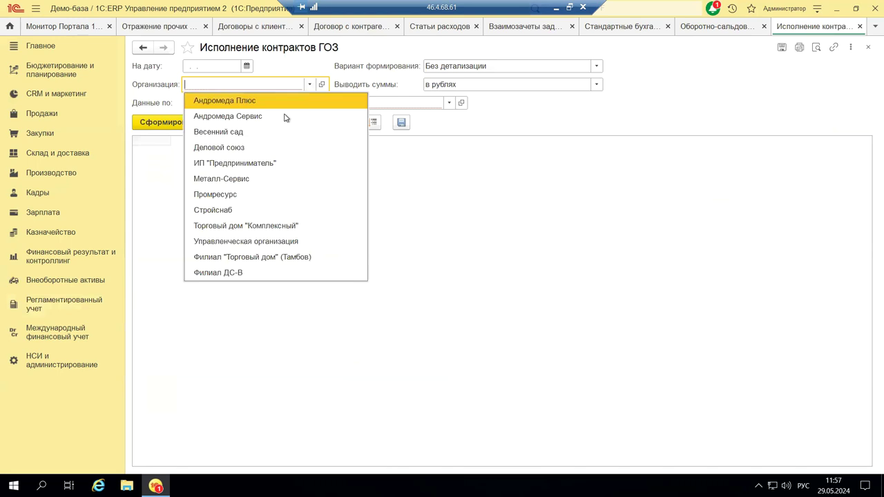
pyautogui.click(208, 147)
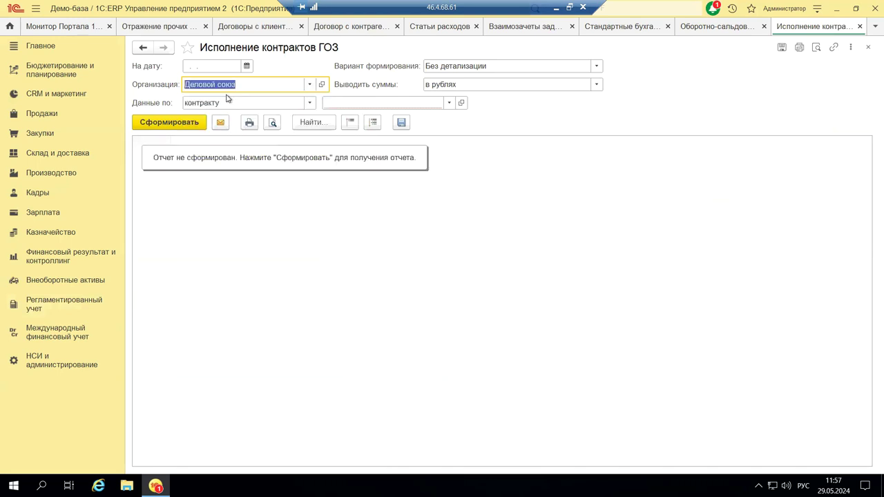
# - Browse the "Производственная деятельность" group in the report's contract selection list and close the list without choosing a contract
pyautogui.click(450, 103)
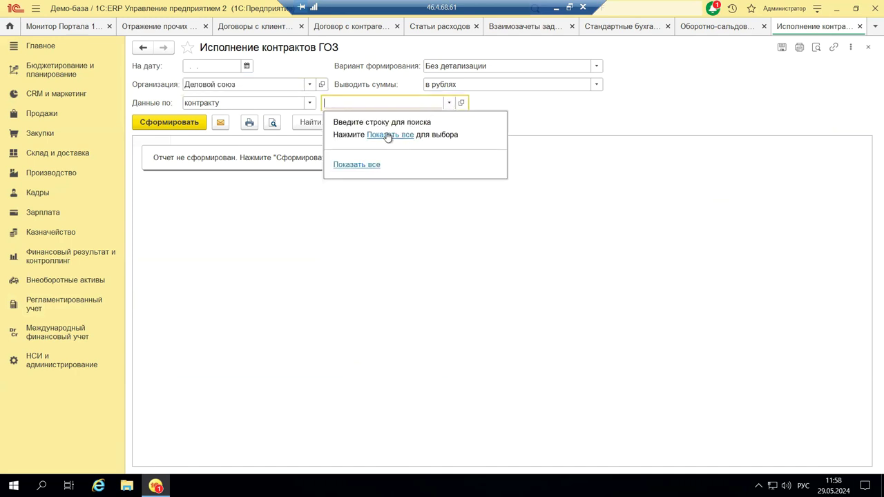
pyautogui.click(388, 134)
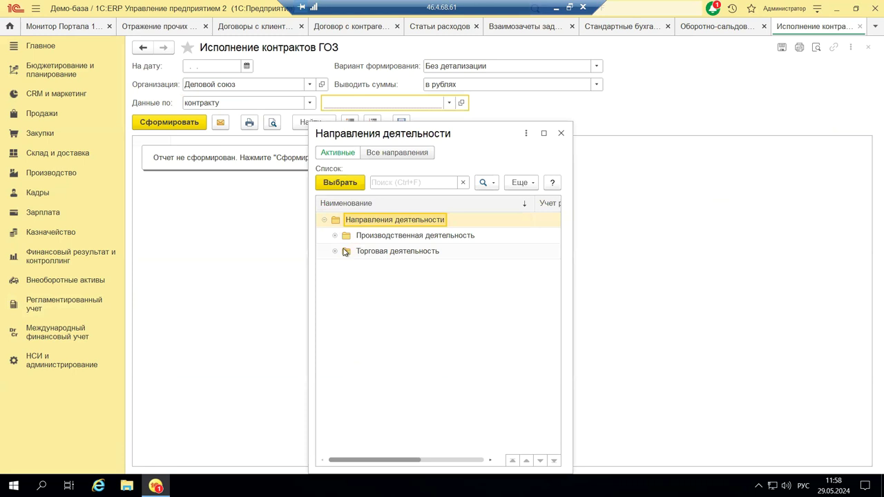
pyautogui.click(335, 237)
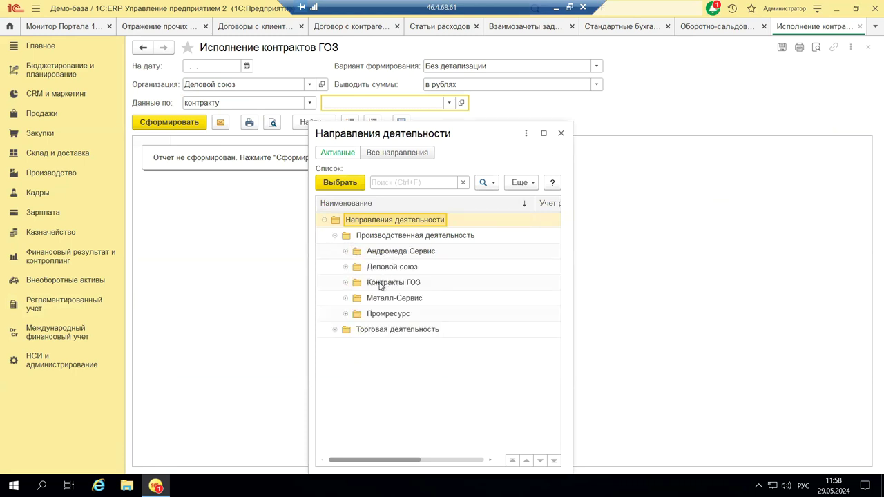
pyautogui.click(379, 269)
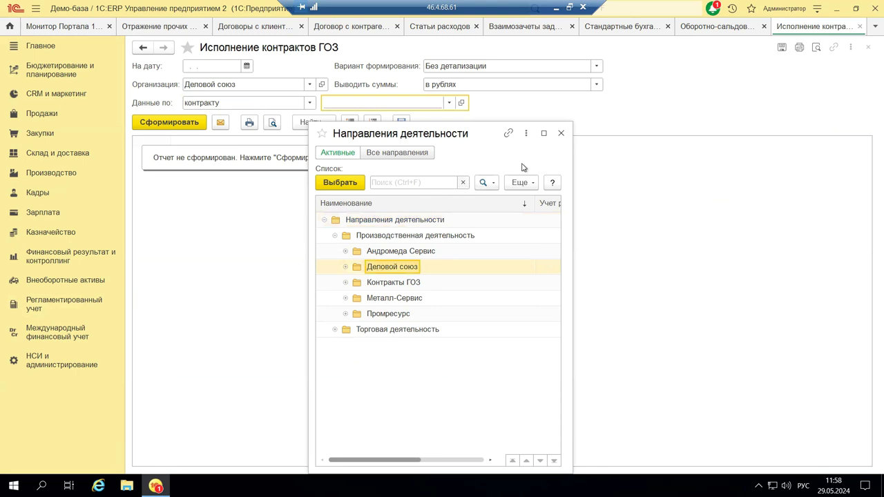
pyautogui.click(561, 133)
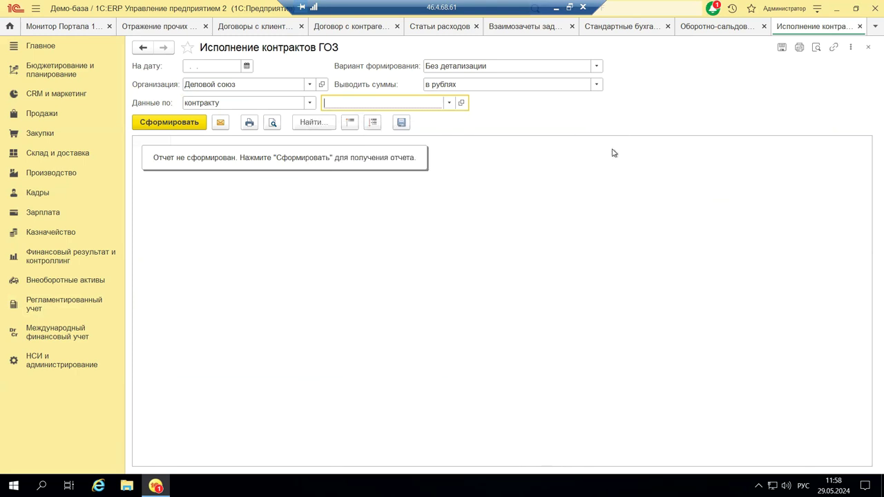